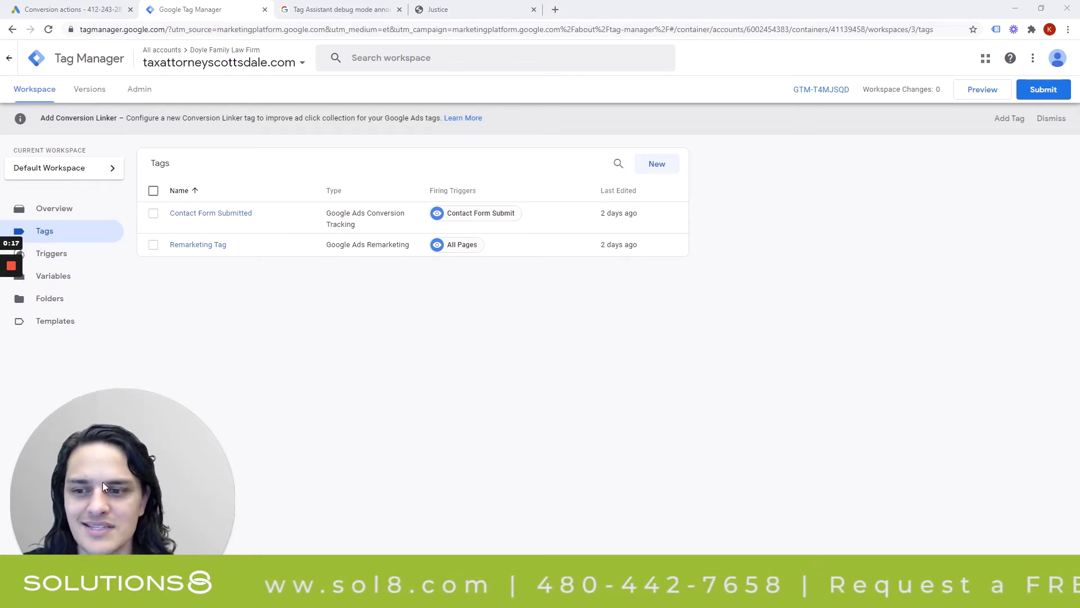
Preview container GTM-T4MJSQD to bring up Tag Assistant's Start Tag Assistant dialog.
left_click_drag(103, 481, 926, 447)
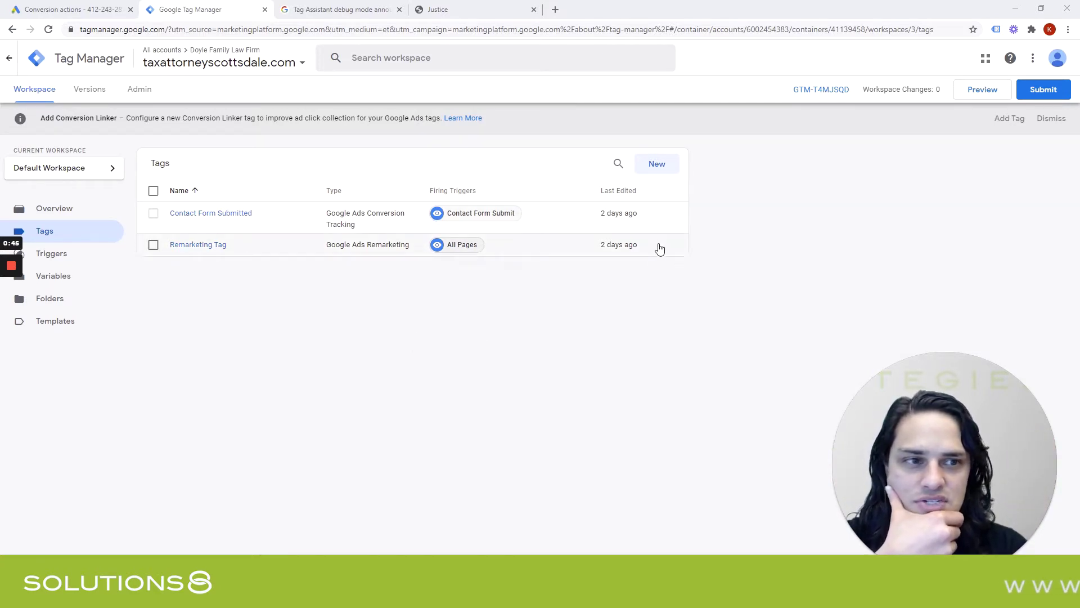
left_click(982, 98)
left_click(982, 98)
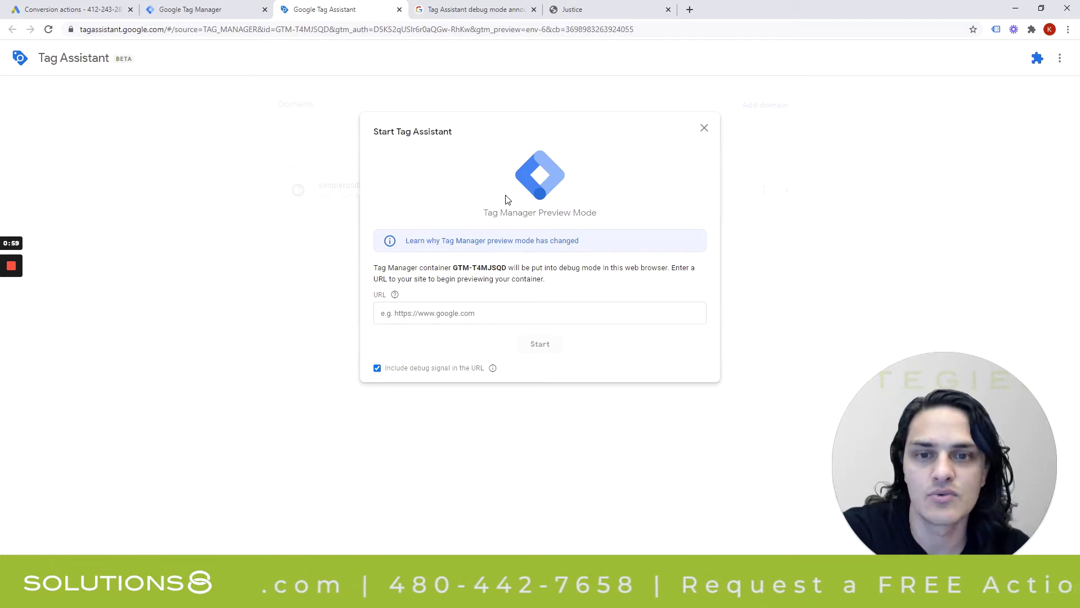
Read the Tag Assistant debug mode announcements article, highlighting the third-party cookies paragraph.
left_click(472, 9)
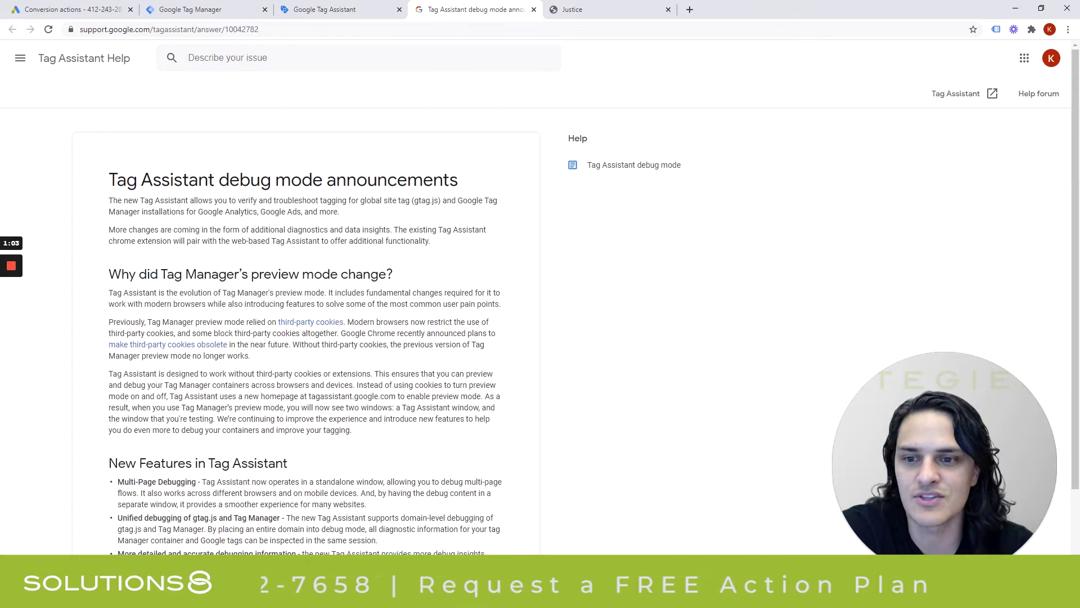
scroll(141, 289, "down", 1)
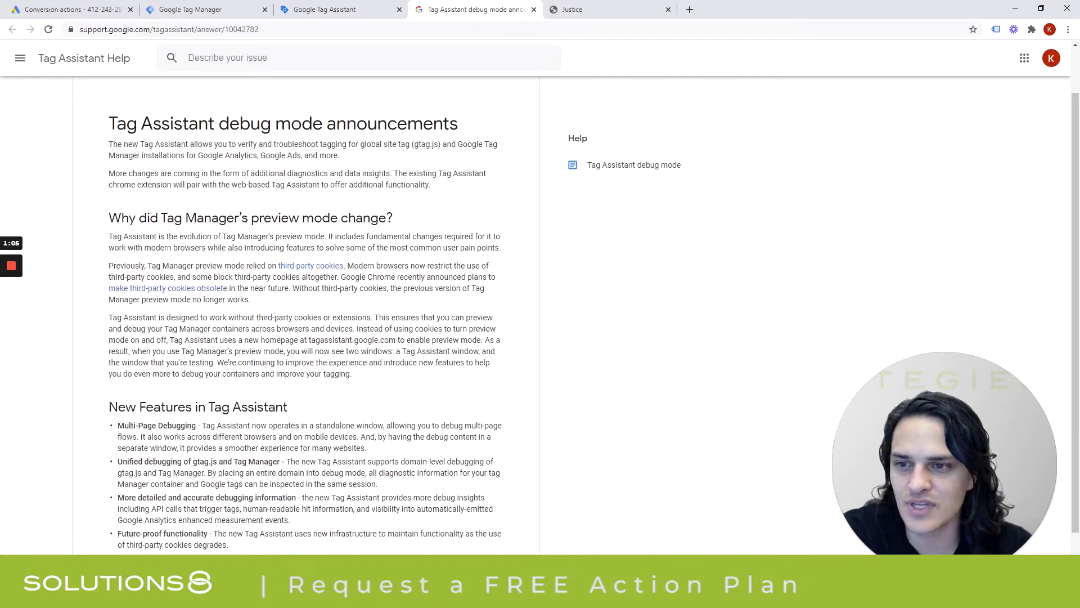
left_click_drag(108, 265, 248, 317)
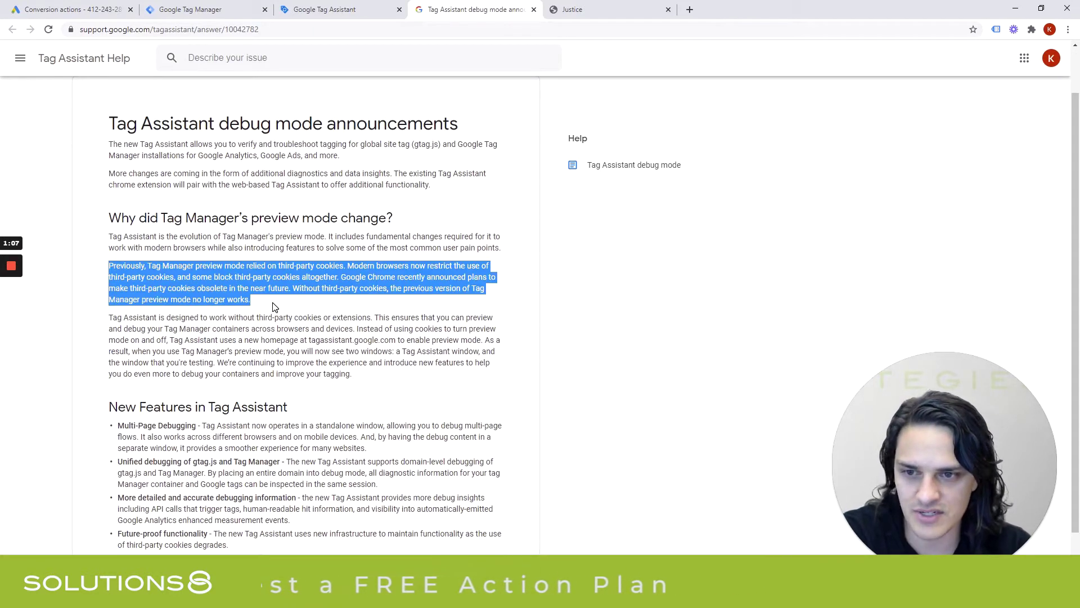
scroll(275, 306, "down", 2)
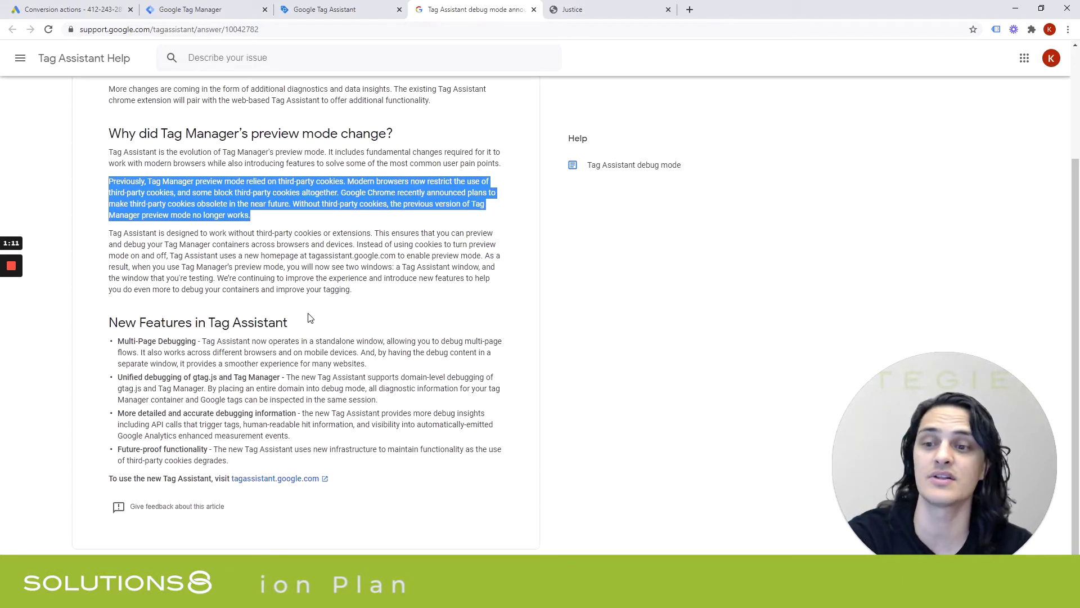
scroll(310, 319, "up", 3)
left_click(363, 221)
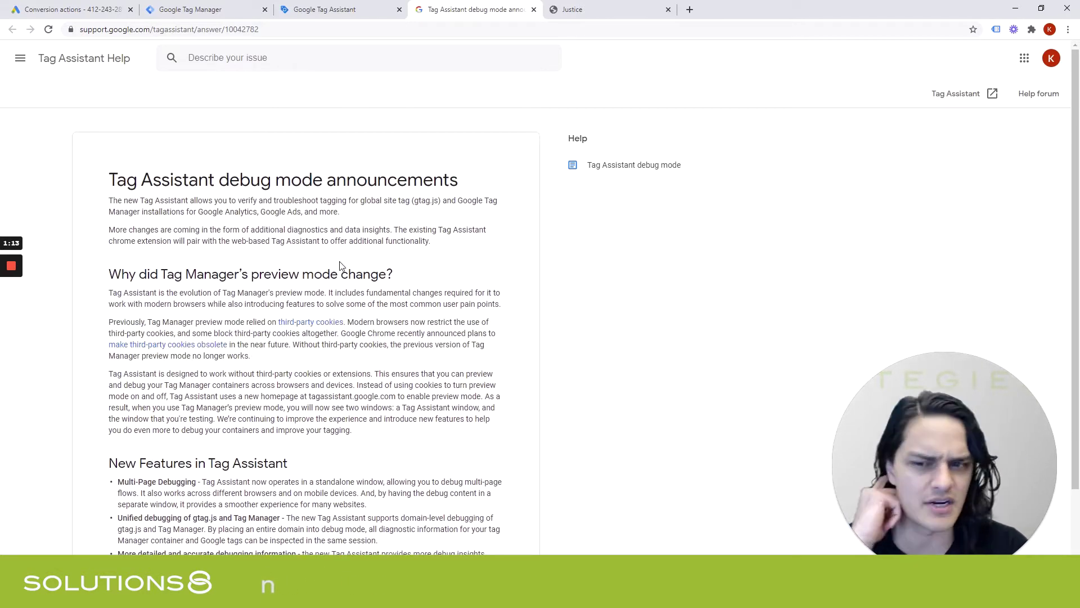
scroll(228, 304, "down", 3)
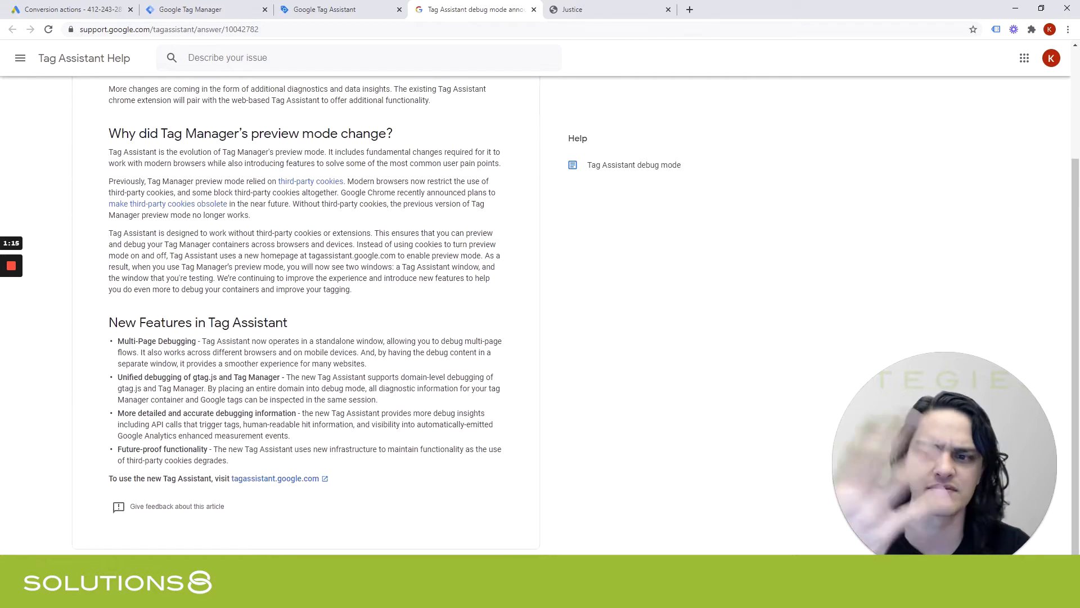
left_click(347, 7)
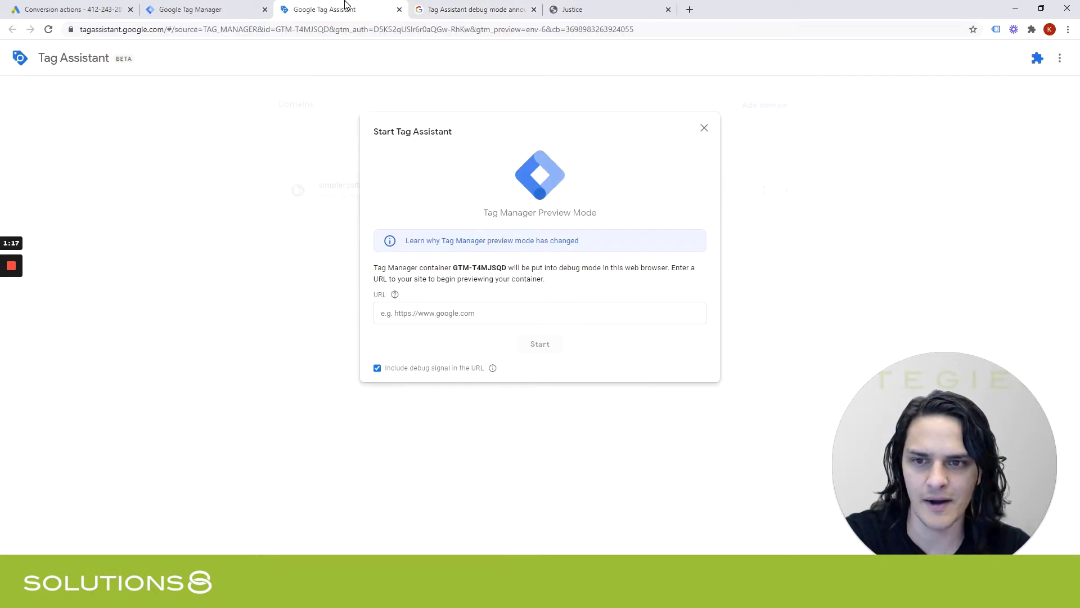
left_click(534, 313)
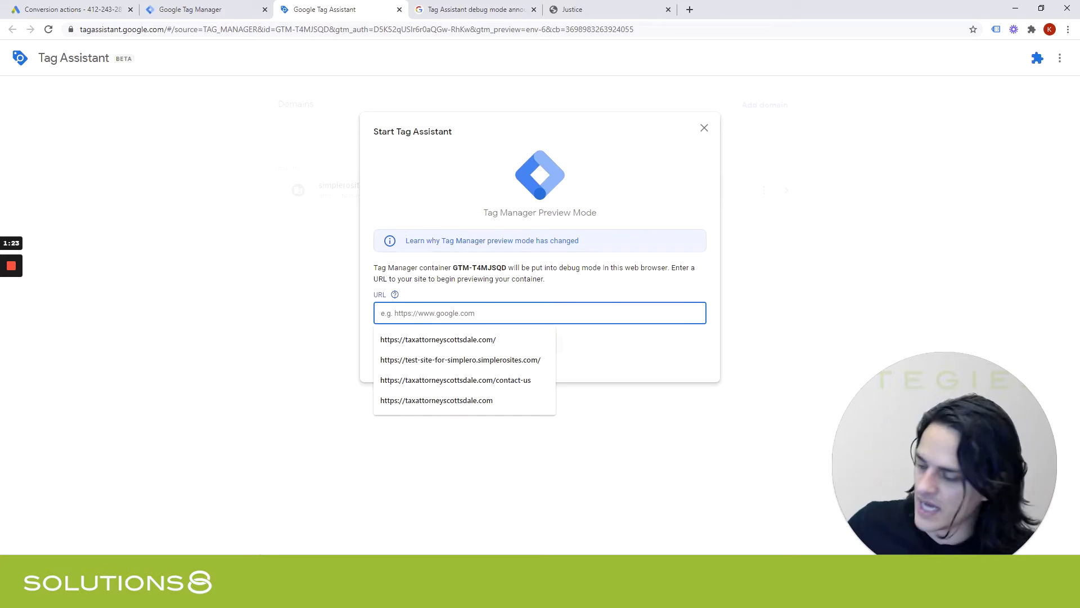
type("https://taxattorneyscottsdale.com/")
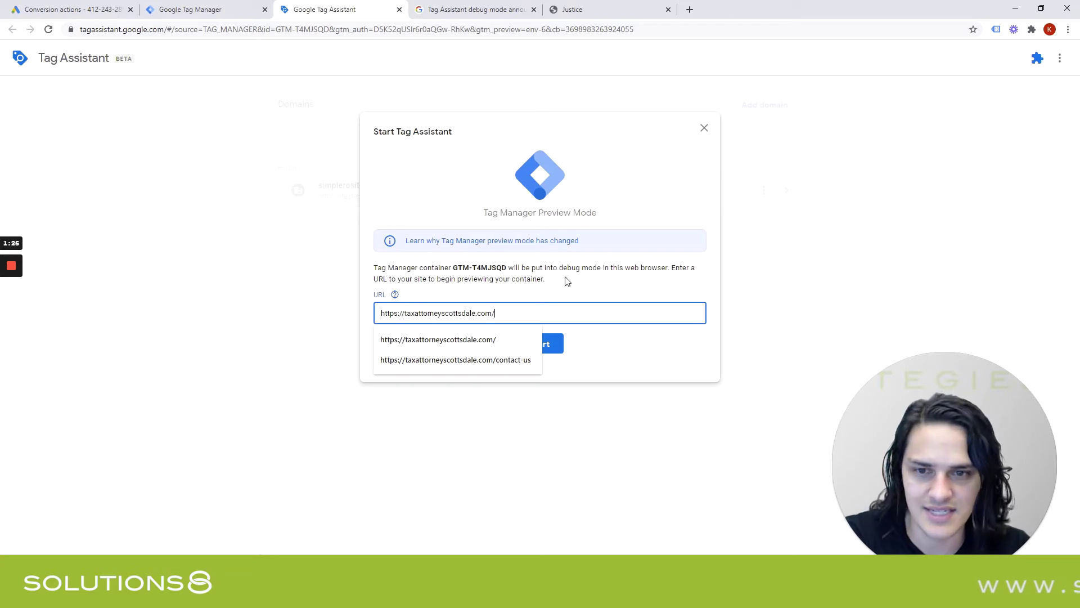
left_click(586, 287)
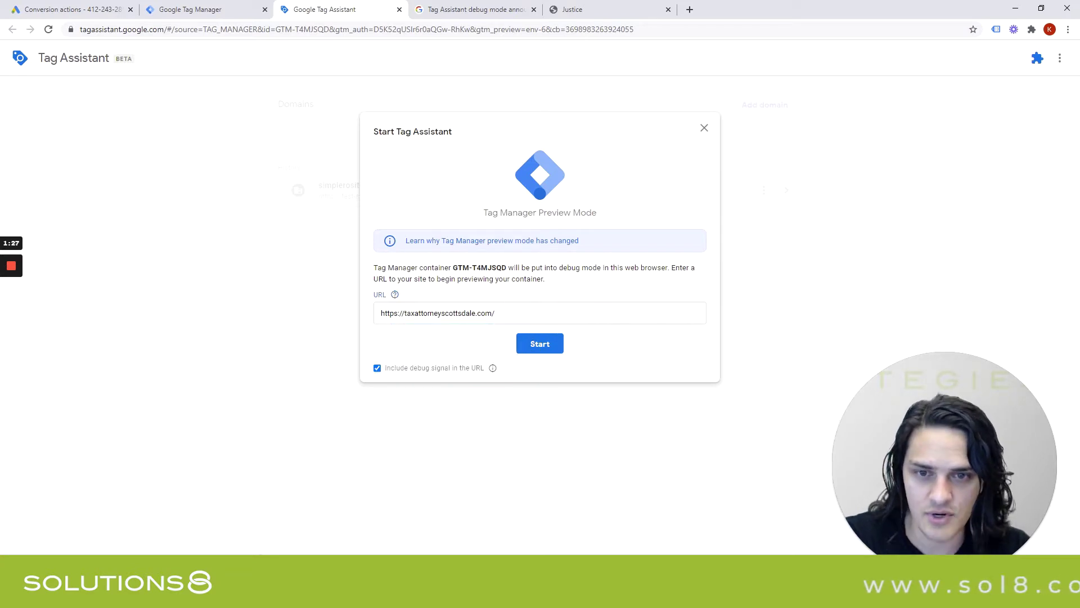
left_click(539, 345)
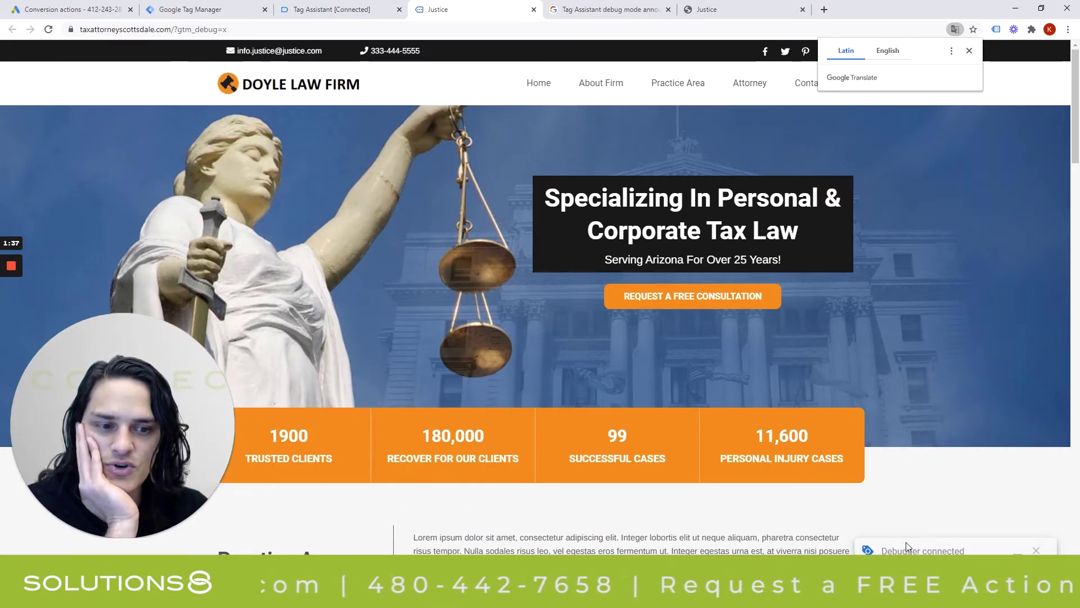
Wait for the Doyle Law Firm home page to open with ?gtm_debug=x and Debugger connected.
mouse_move(18, 305)
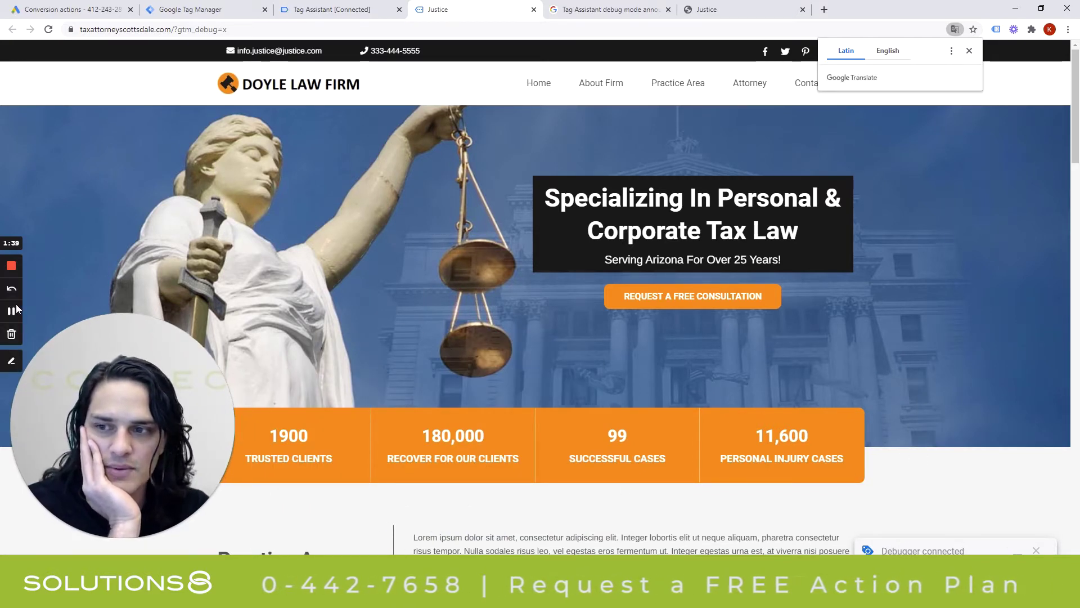
left_click(14, 359)
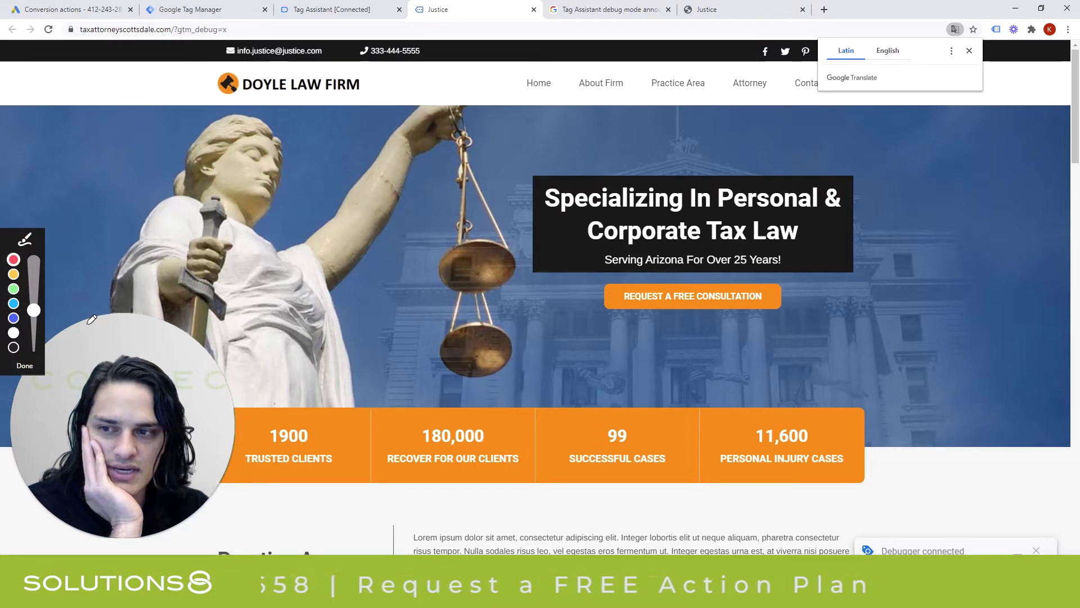
left_click(34, 300)
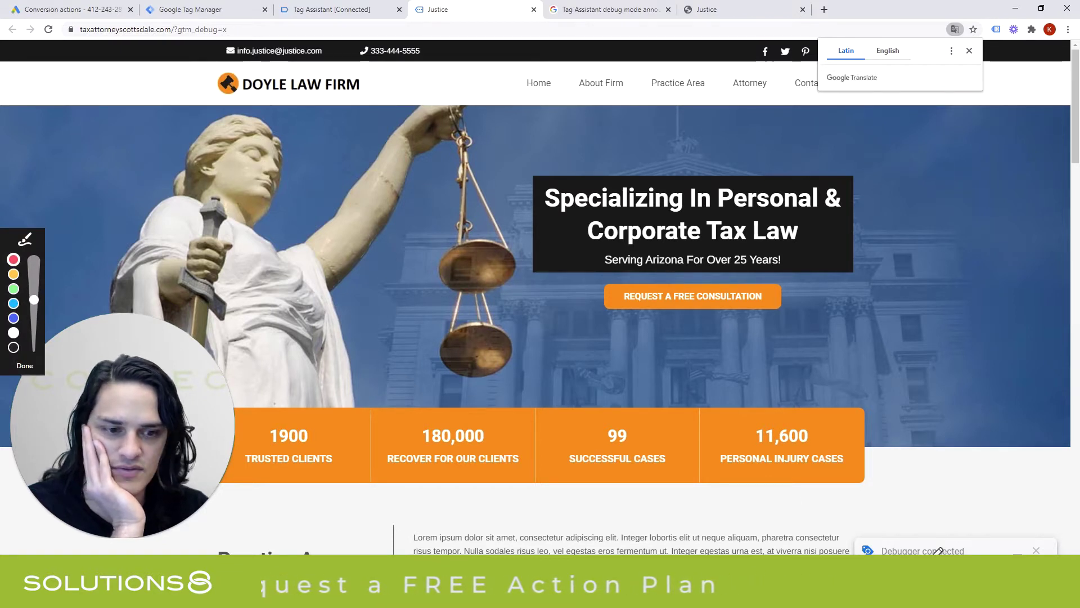
mouse_move(973, 527)
left_mouse_down()
mouse_move(827, 556)
mouse_move(1012, 560)
mouse_move(1050, 541)
mouse_move(974, 528)
left_mouse_up()
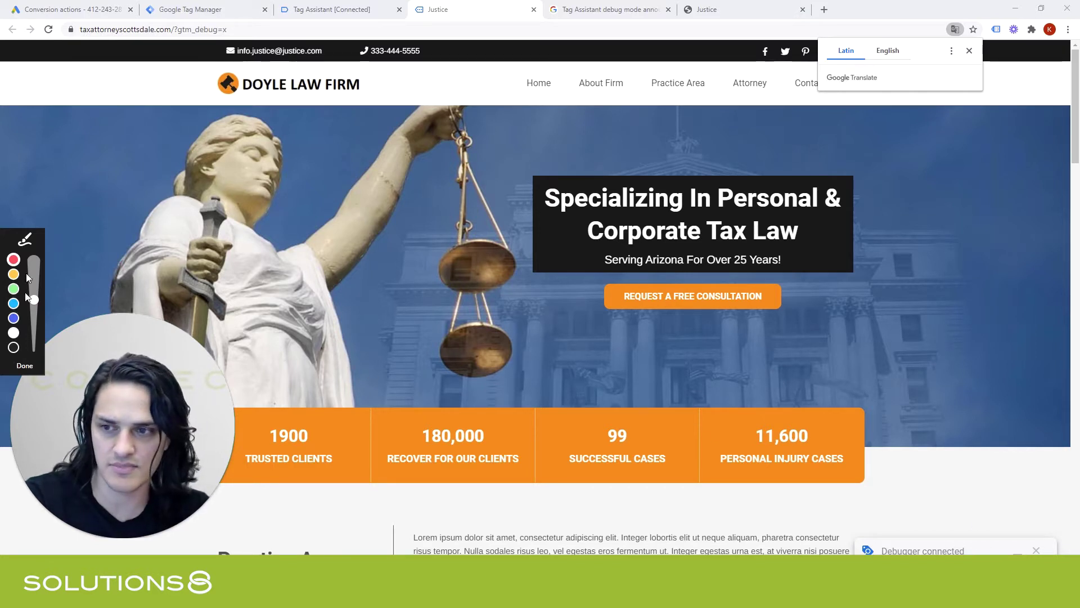
left_click(25, 367)
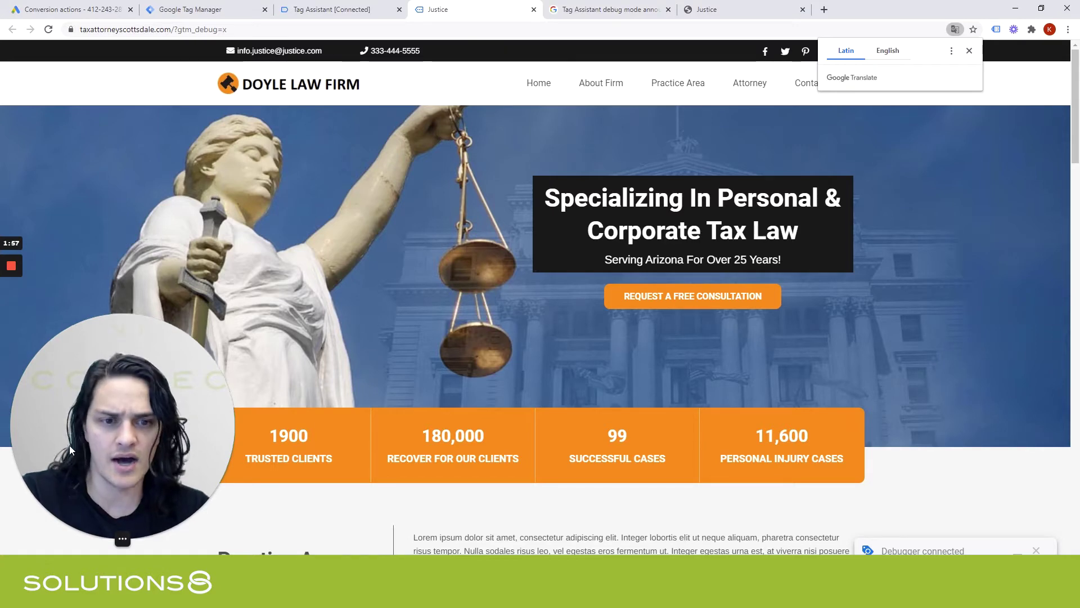
Dismiss the Translate prompt, open Contact Us, and enter 'Test' as first and last name.
left_click(969, 51)
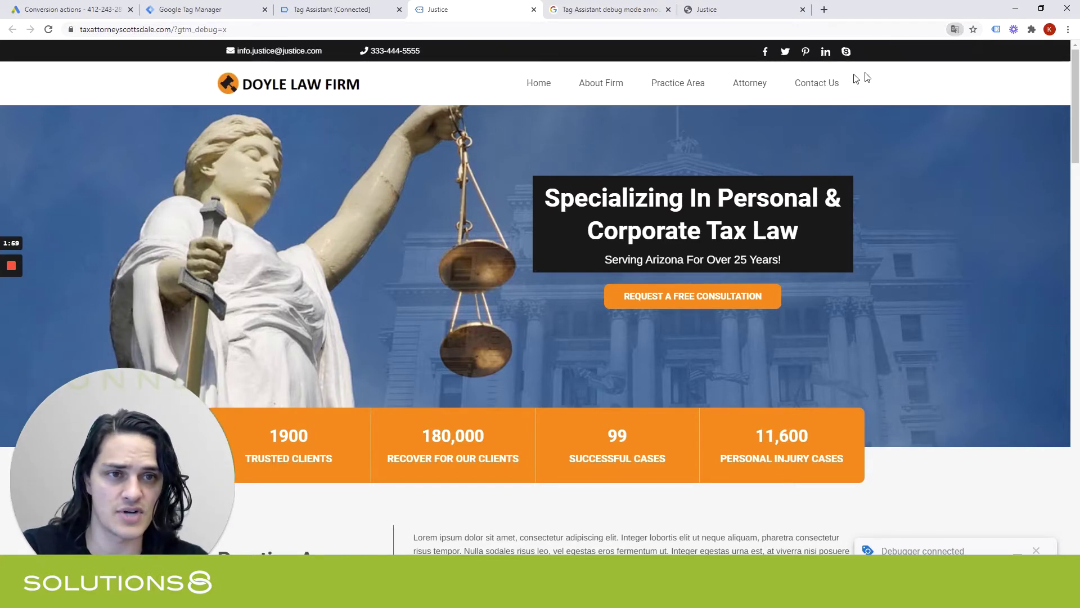
left_click(817, 84)
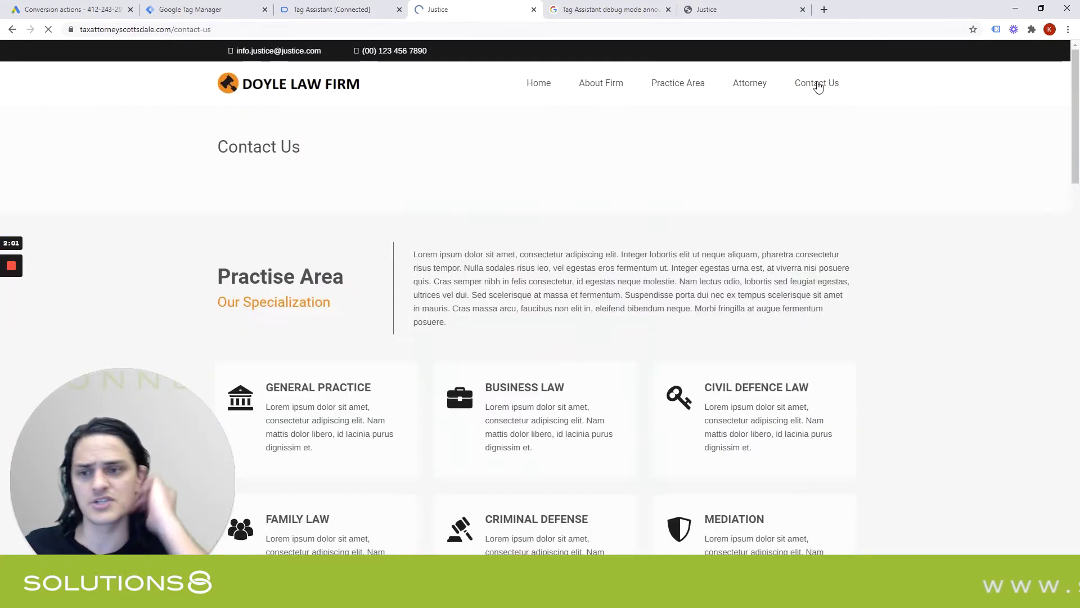
left_click(427, 204)
type("Test")
key("Tab")
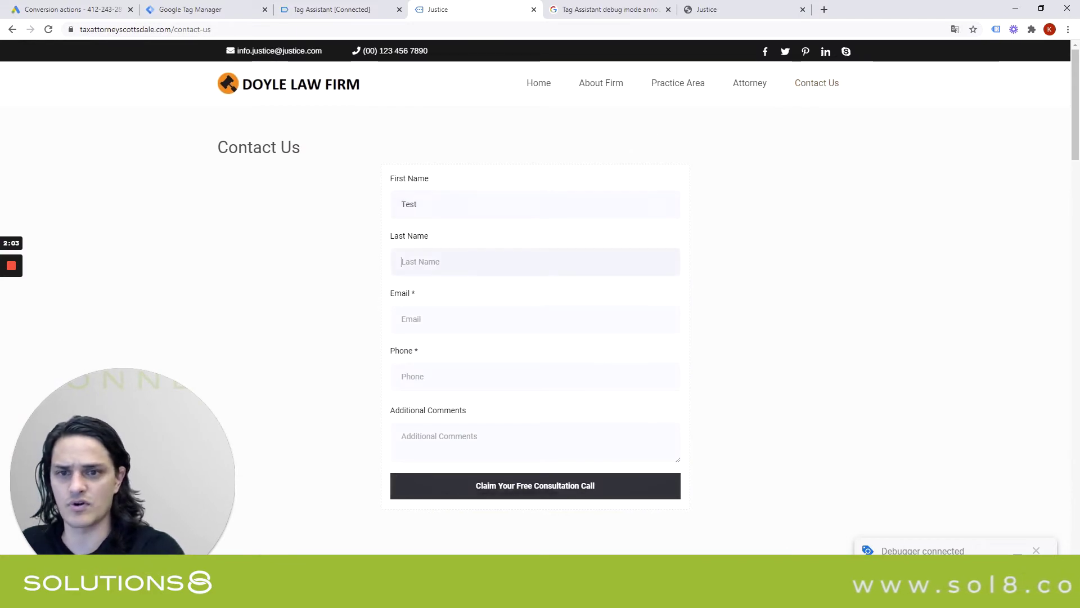
type("Test")
Fill in a test e-mail, a test phone number and 'Test' in Additional Comments.
key("Tab")
type("Test@te")
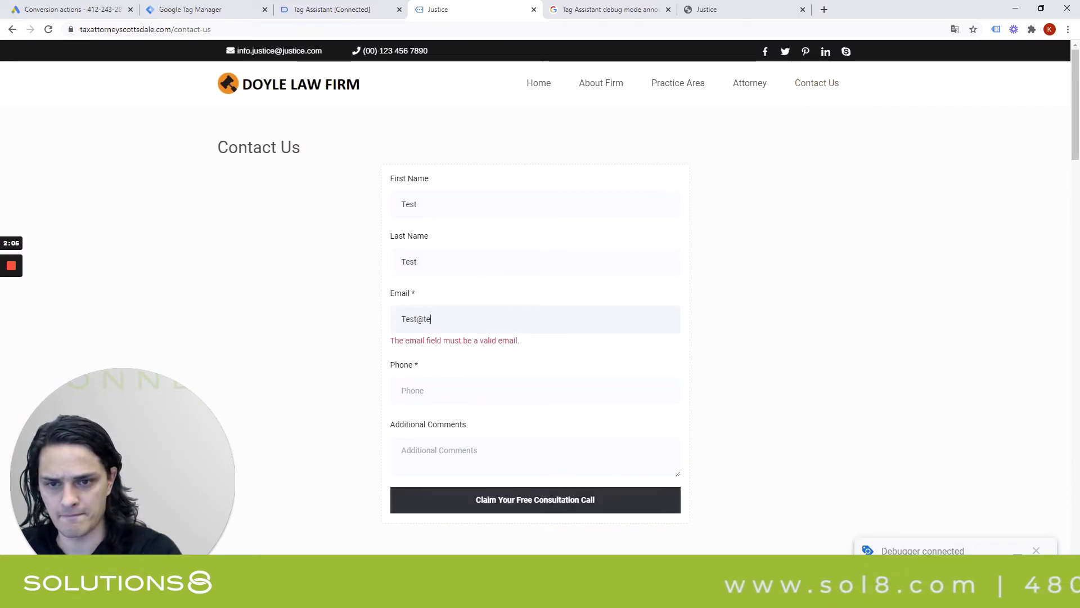
type("st.com")
key("Tab")
type("+1 480")
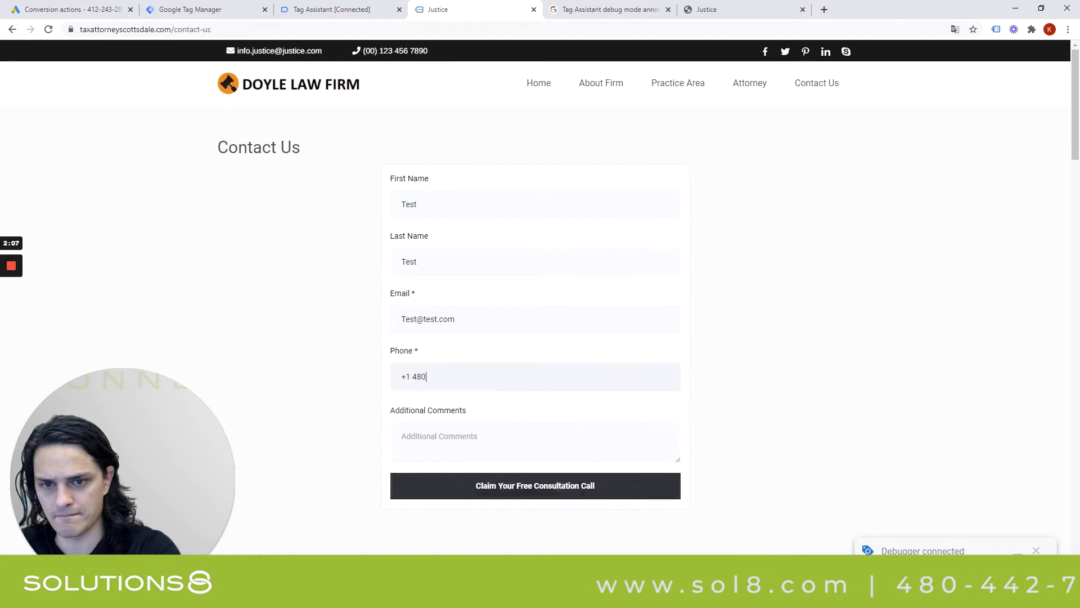
type("555555555")
key("Tab")
type("Test")
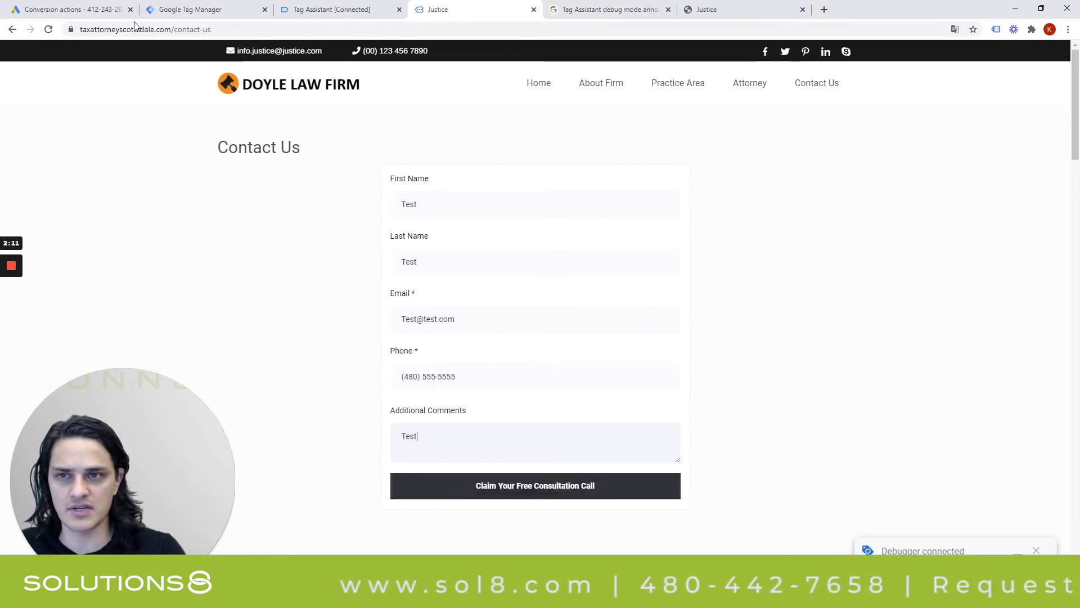
Review Summary event rows, ending on contact-us results: Remarketing Tag fired, Contact Form Submitted not.
left_click(362, 5)
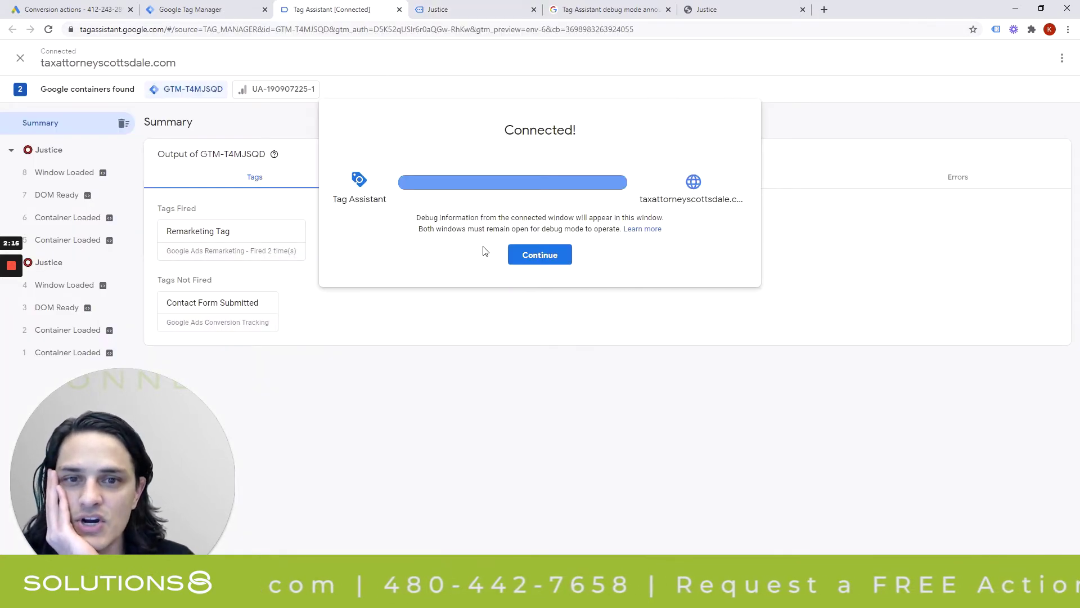
left_click(540, 255)
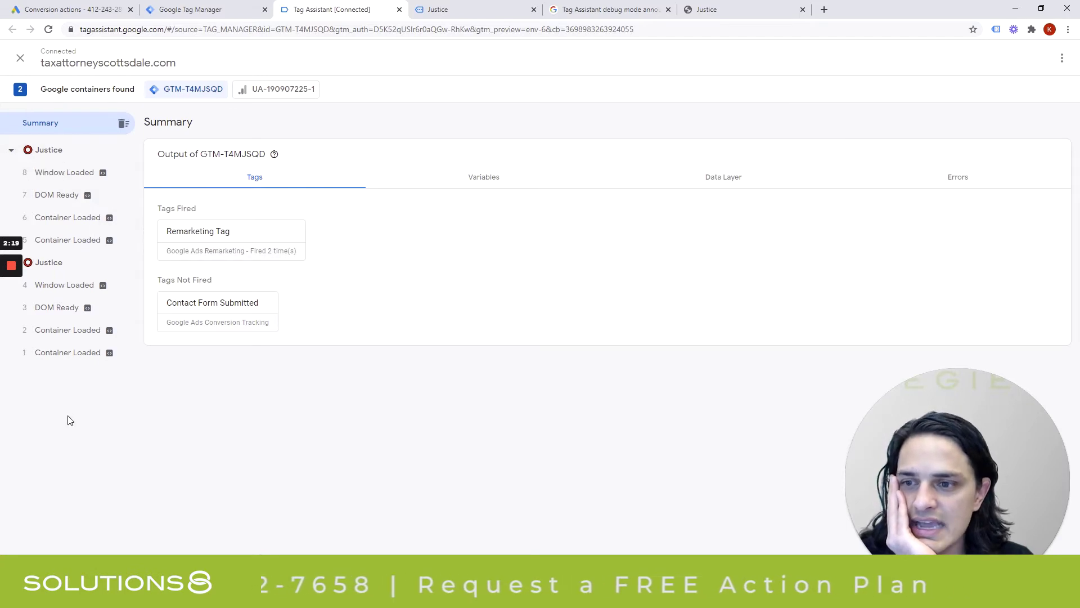
left_click(67, 352)
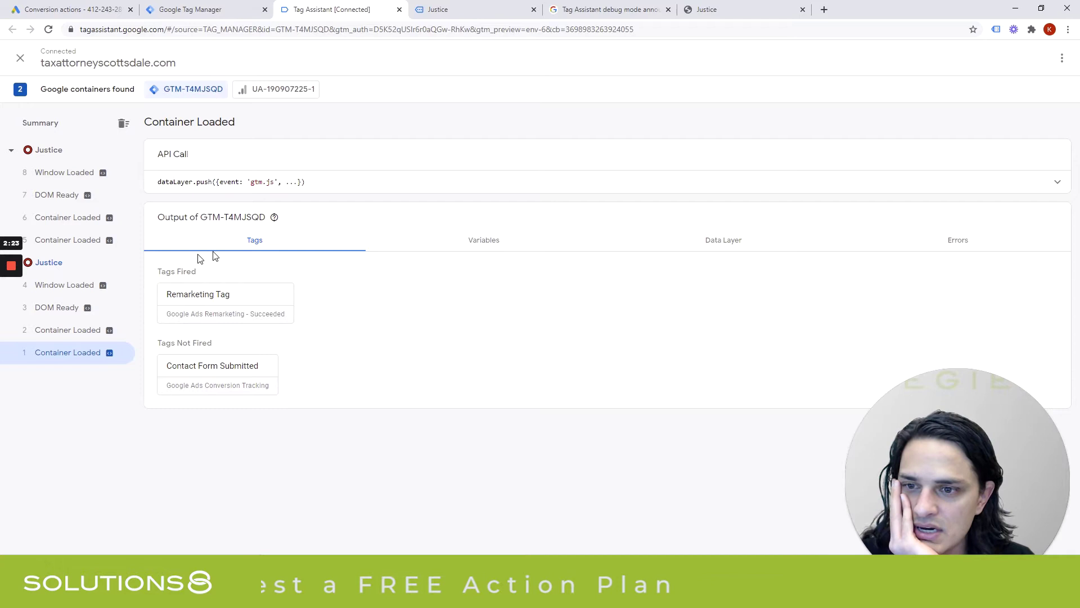
left_click(59, 336)
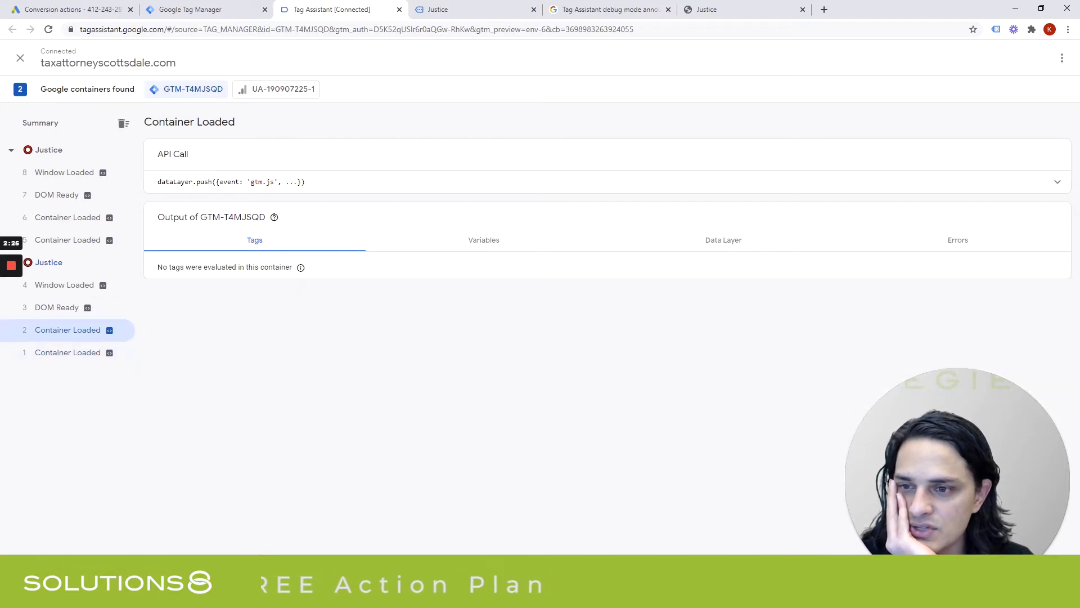
left_click(57, 265)
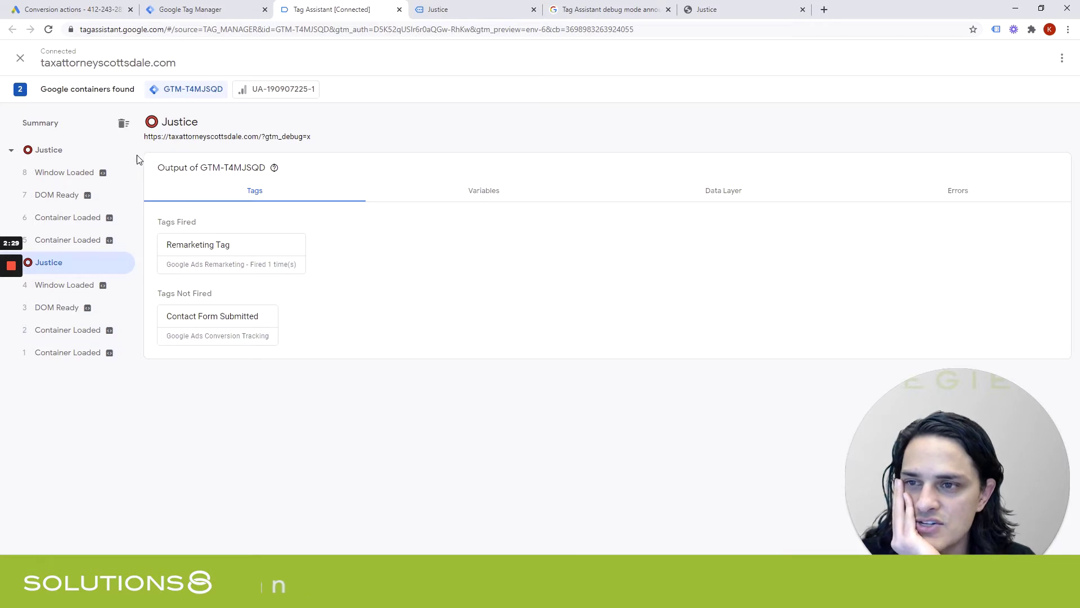
left_click(64, 158)
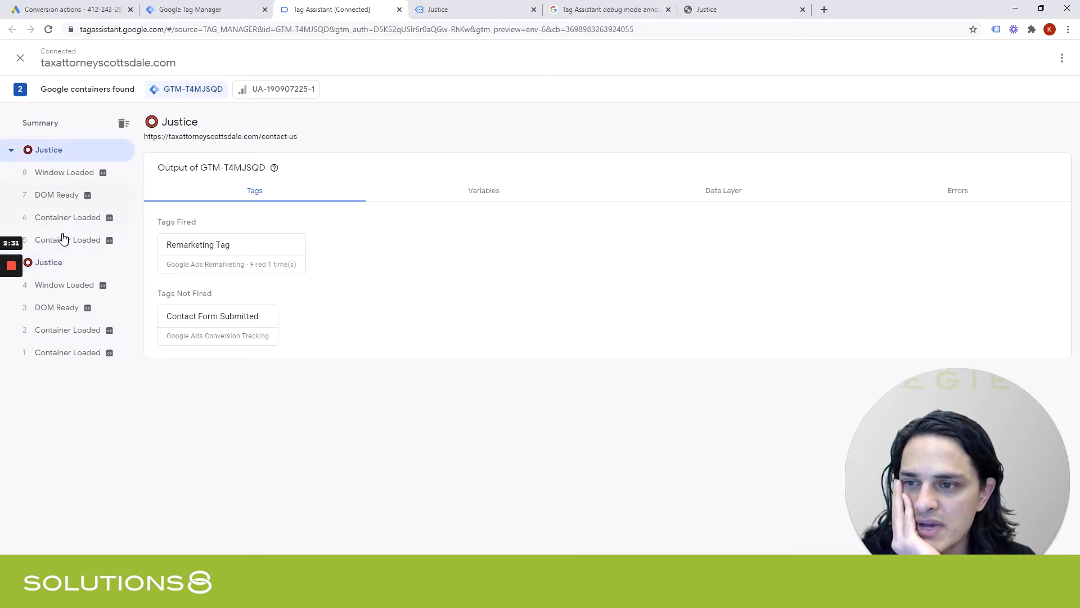
left_click(12, 151)
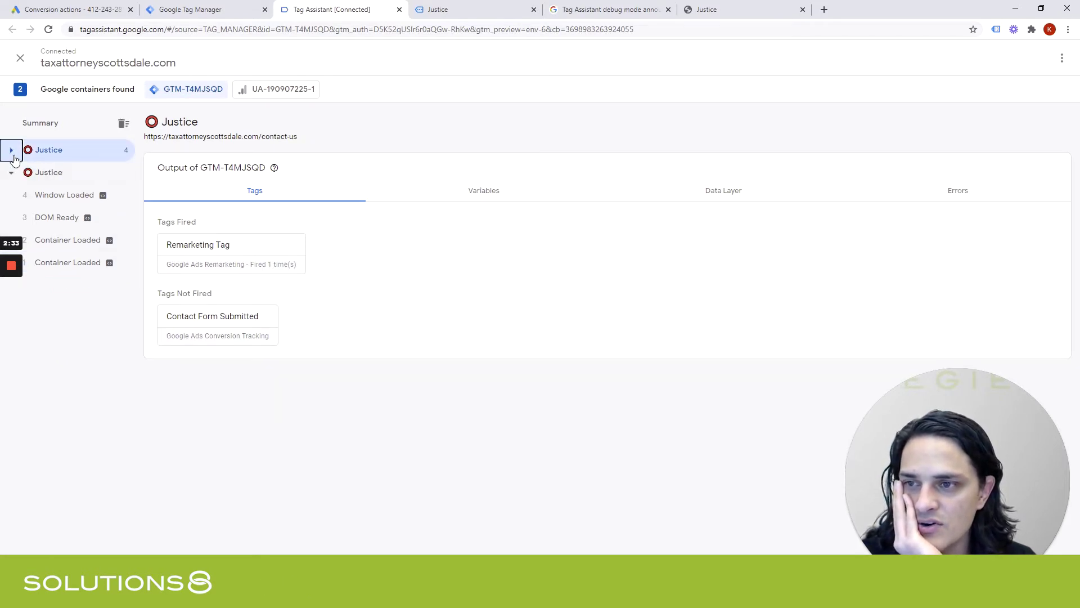
left_click(72, 179)
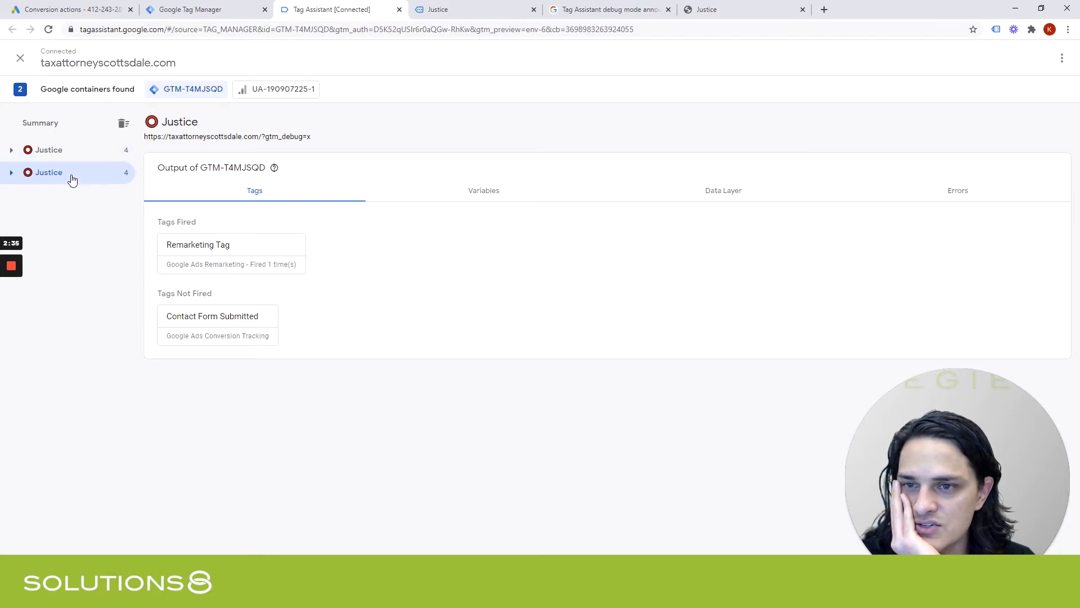
left_click(71, 156)
Compare the site with the debugger, toggling the newest page's events and inspecting Container Loaded outputs.
left_click(481, 10)
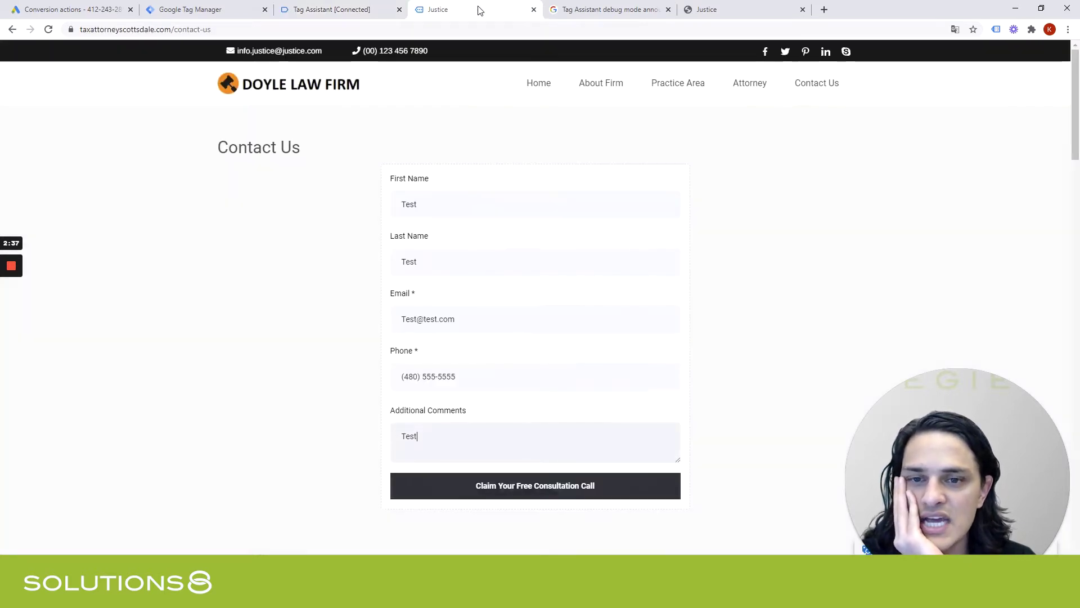
mouse_move(659, 92)
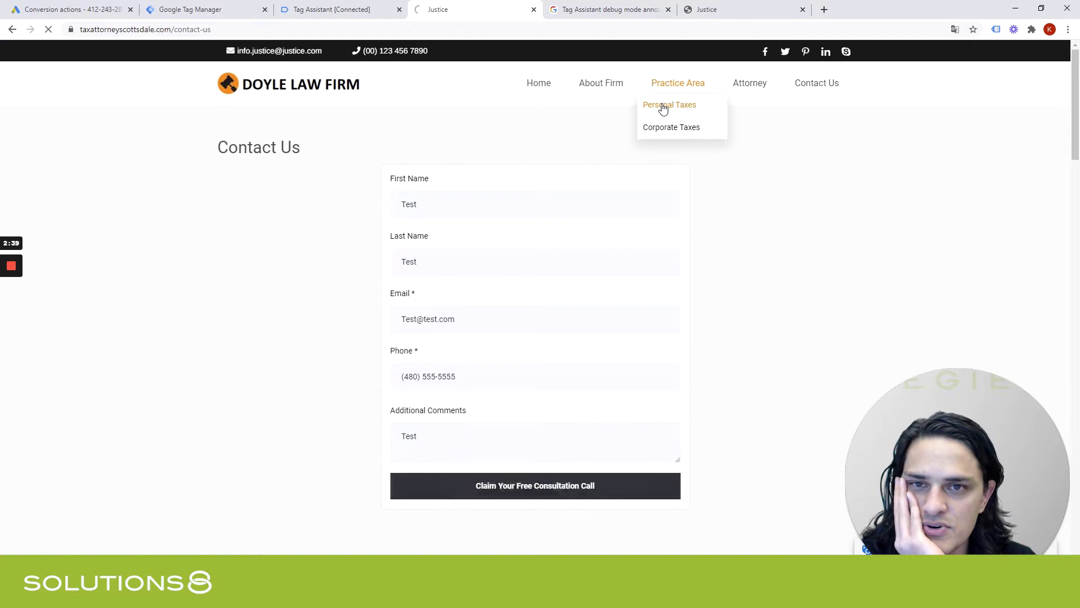
left_click(326, 9)
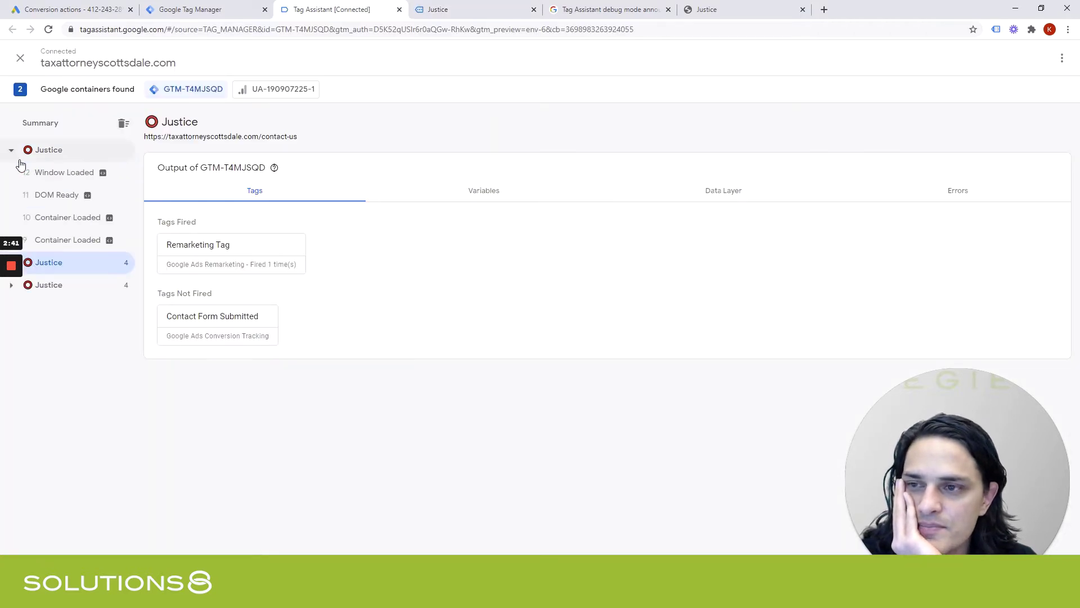
left_click(11, 149)
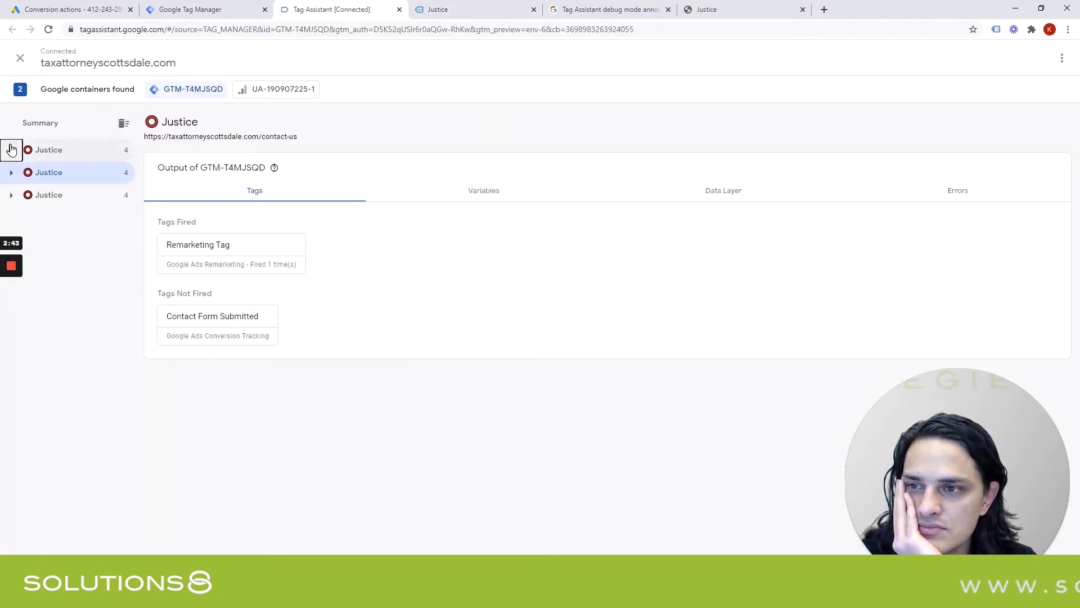
left_click(11, 149)
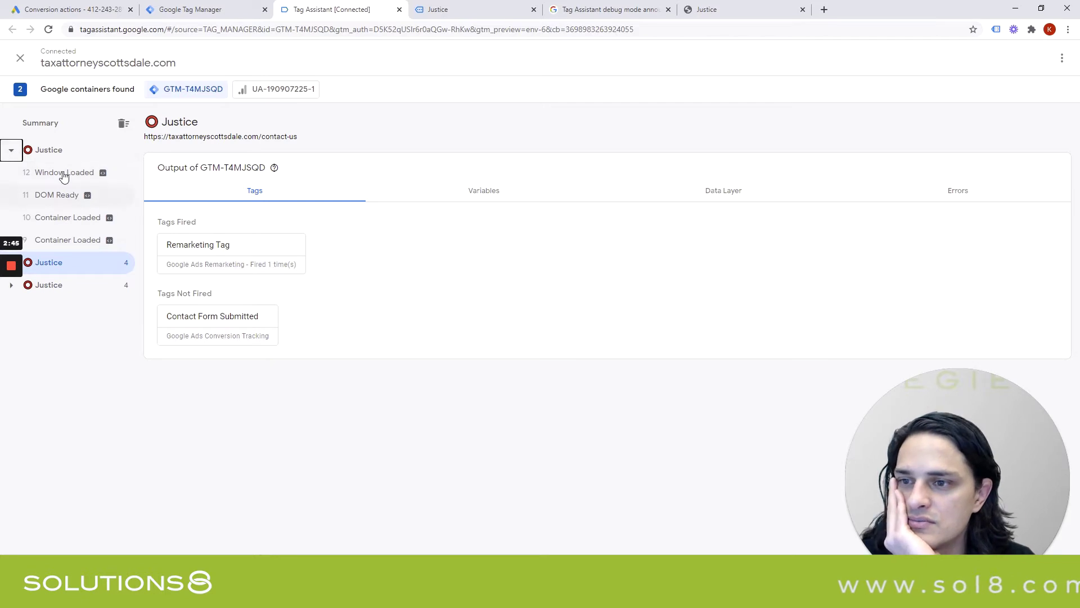
left_click(474, 10)
left_click(309, 11)
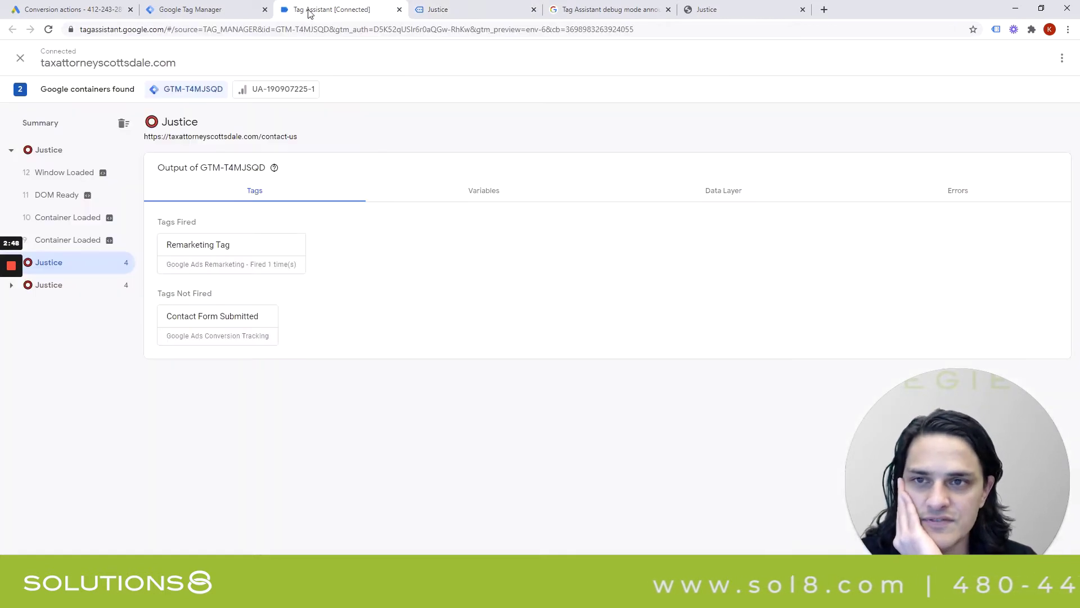
left_click(49, 238)
left_click(52, 217)
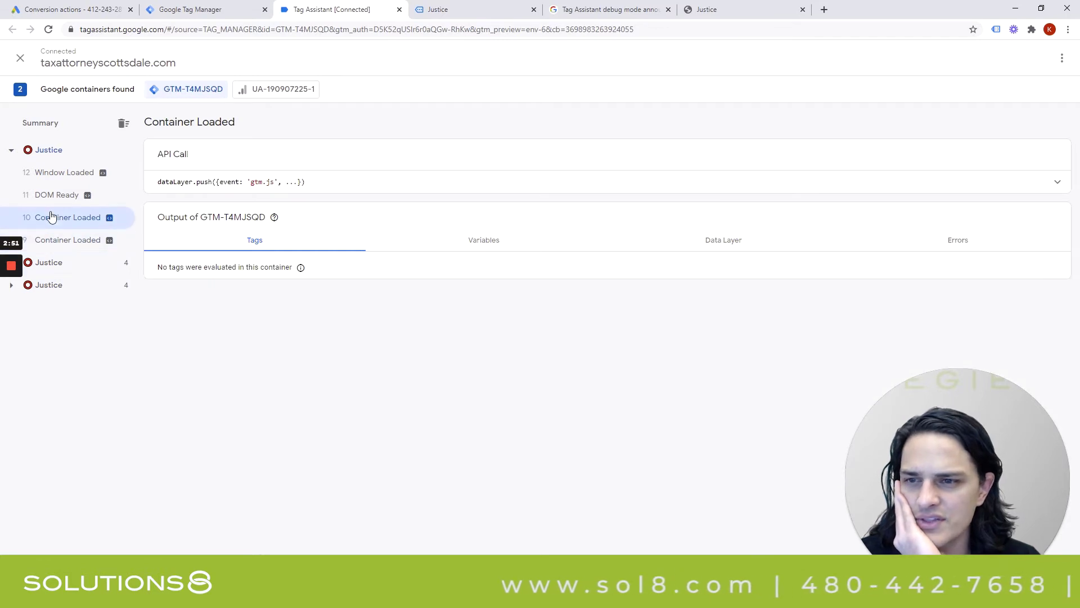
Check the Window Loaded and personal-taxes page tag summaries, then reopen the site's Contact Us page.
left_click(58, 175)
left_click(65, 153)
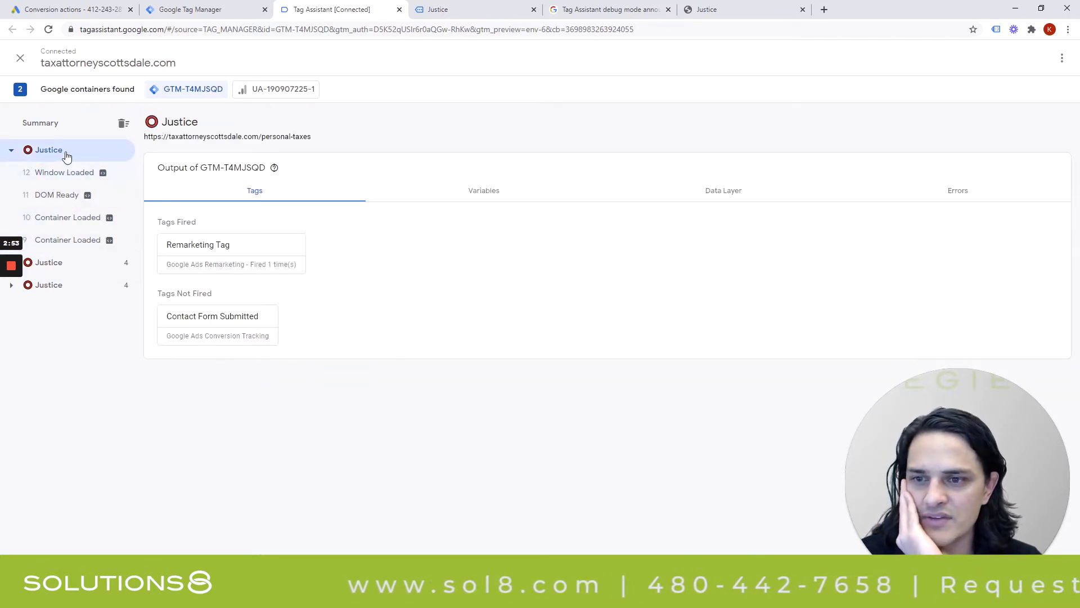
left_click(501, 9)
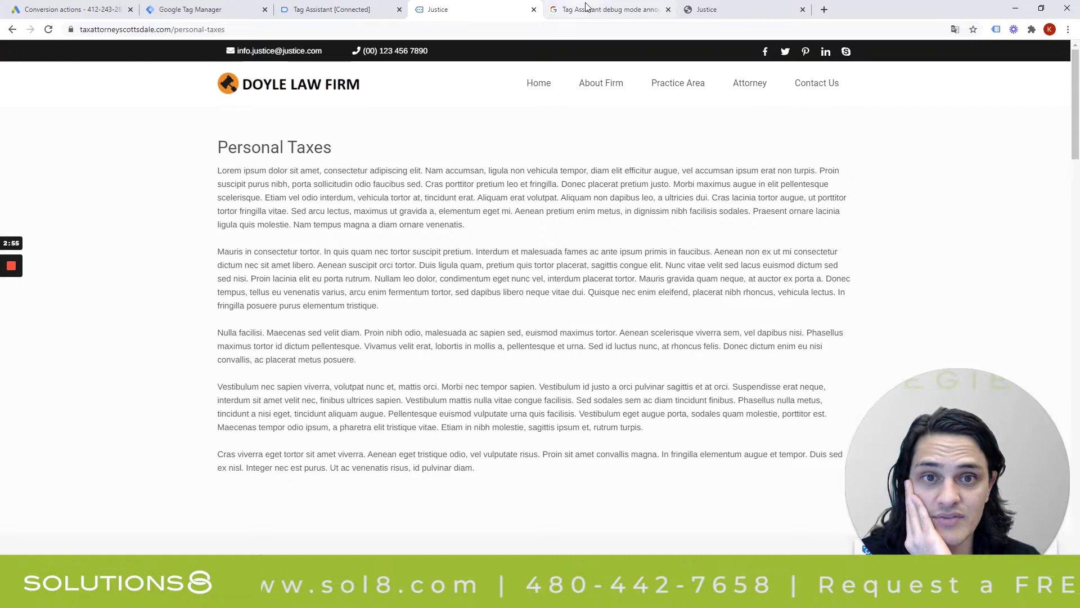
left_click(815, 89)
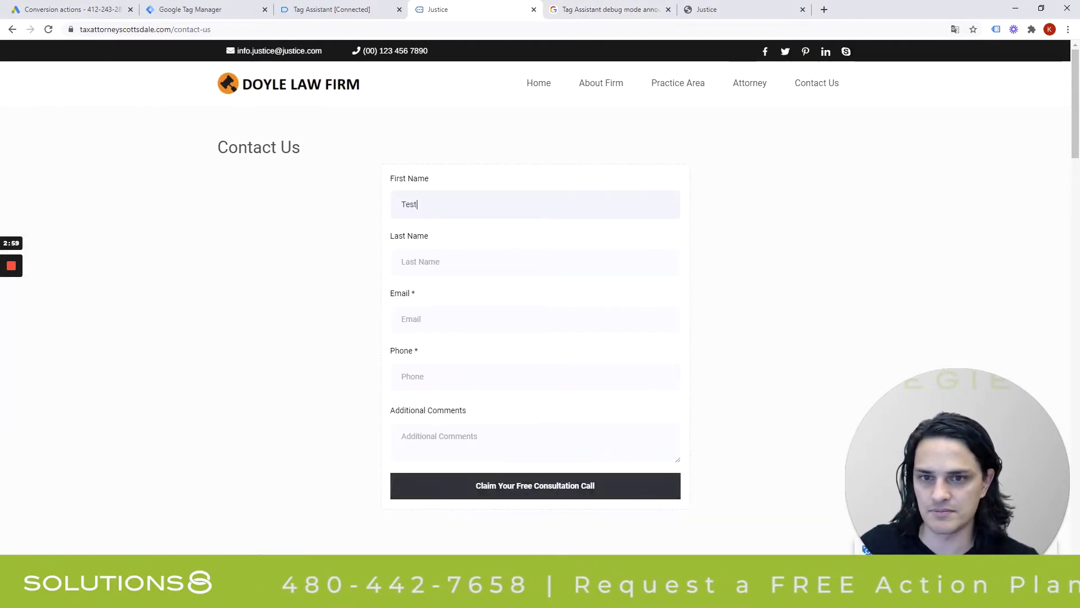
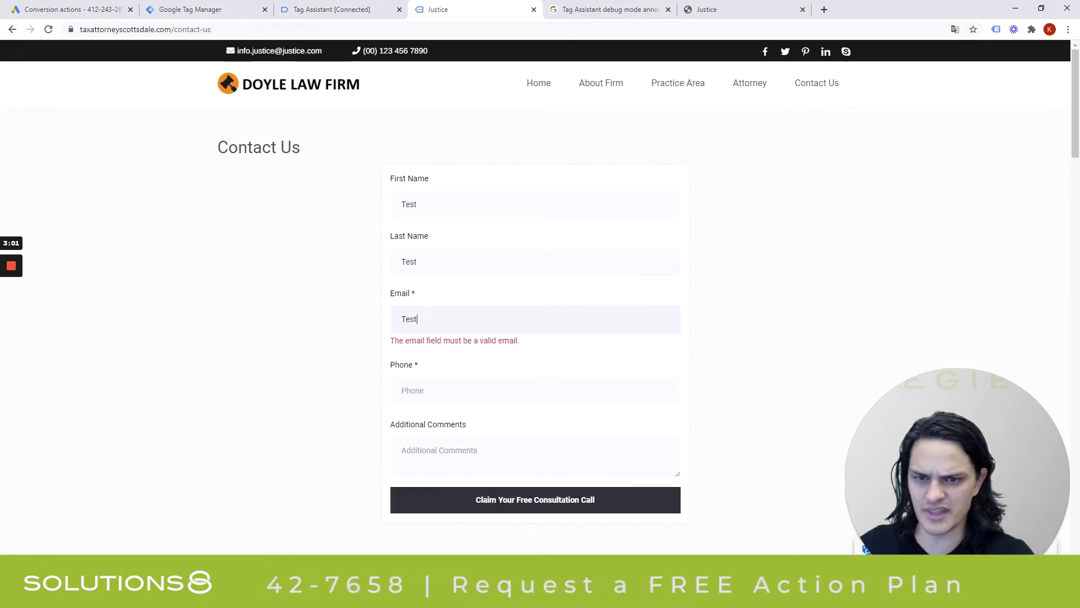
Enter a test e-mail and submit the form with Claim Your Free Consultation Call.
key("Tab")
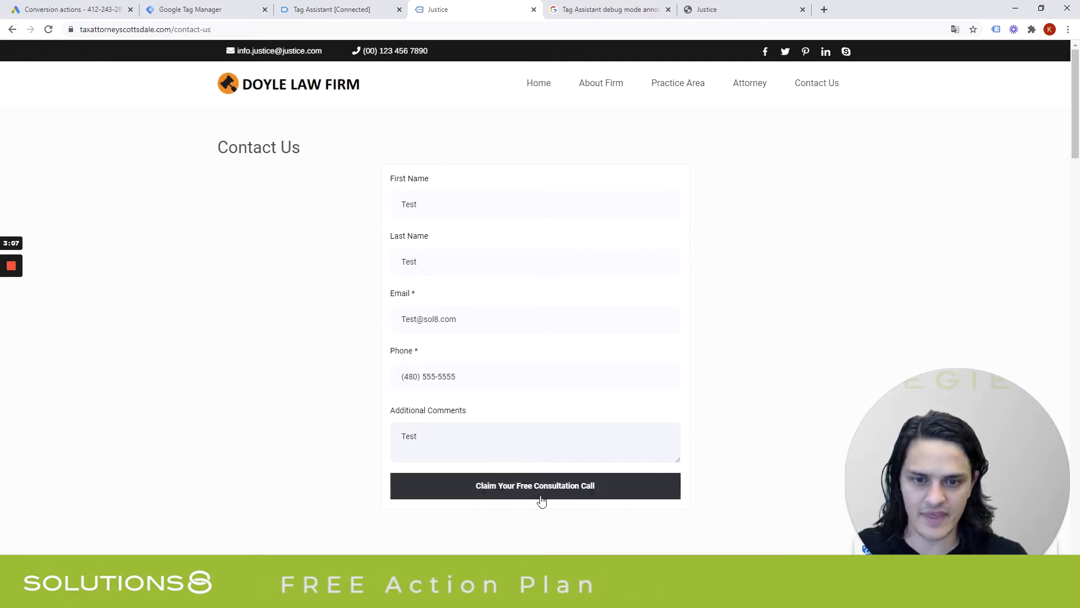
left_click(584, 488)
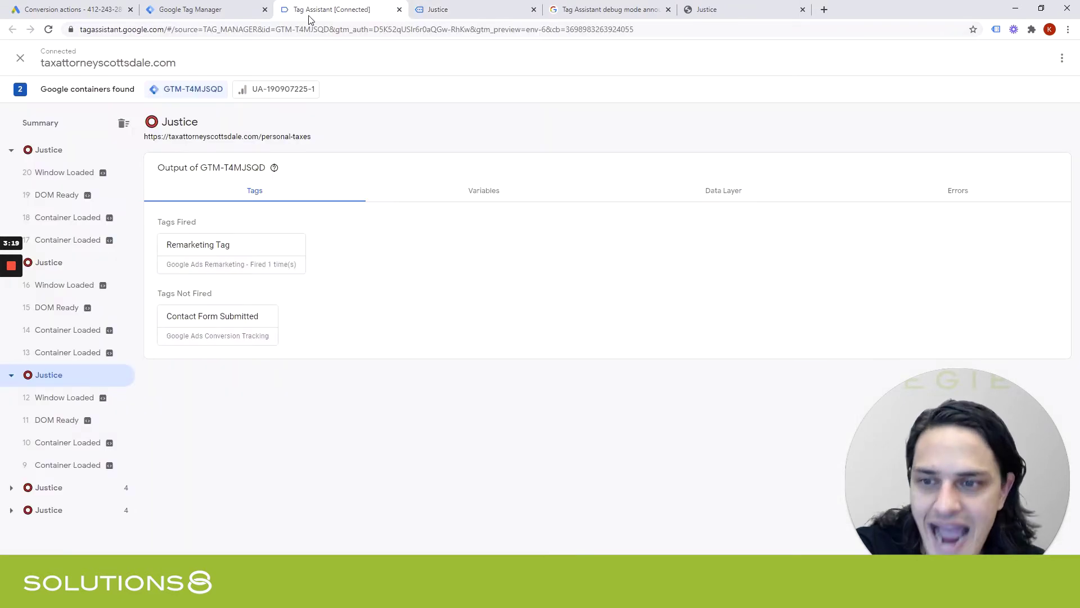
Compare page results and confirm Contact Form Submitted and Remarketing Tag each fired once on thank-you-contact.
left_click(63, 176)
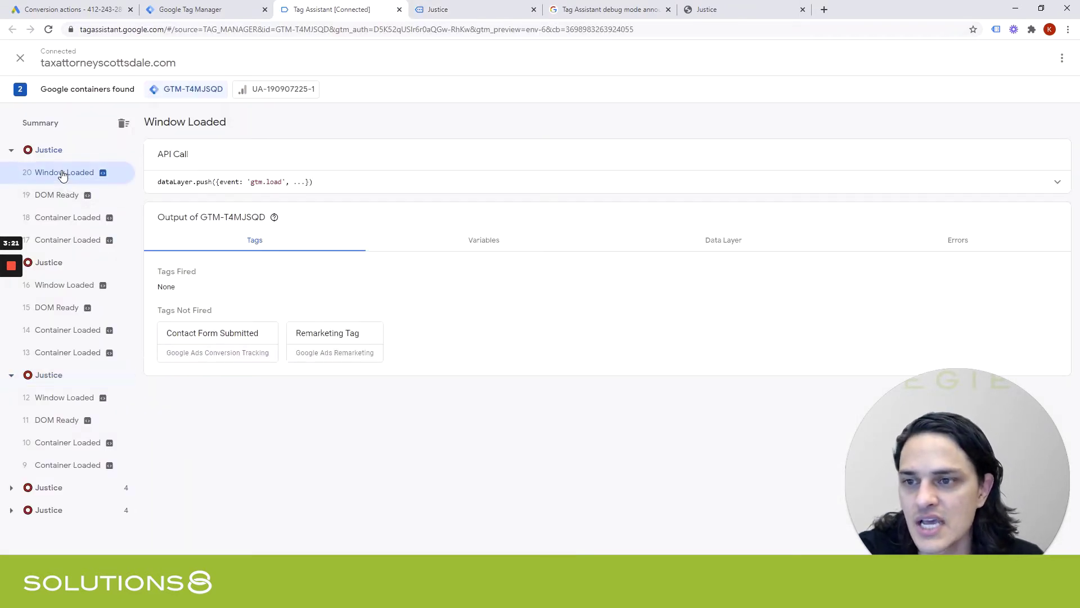
left_click(53, 155)
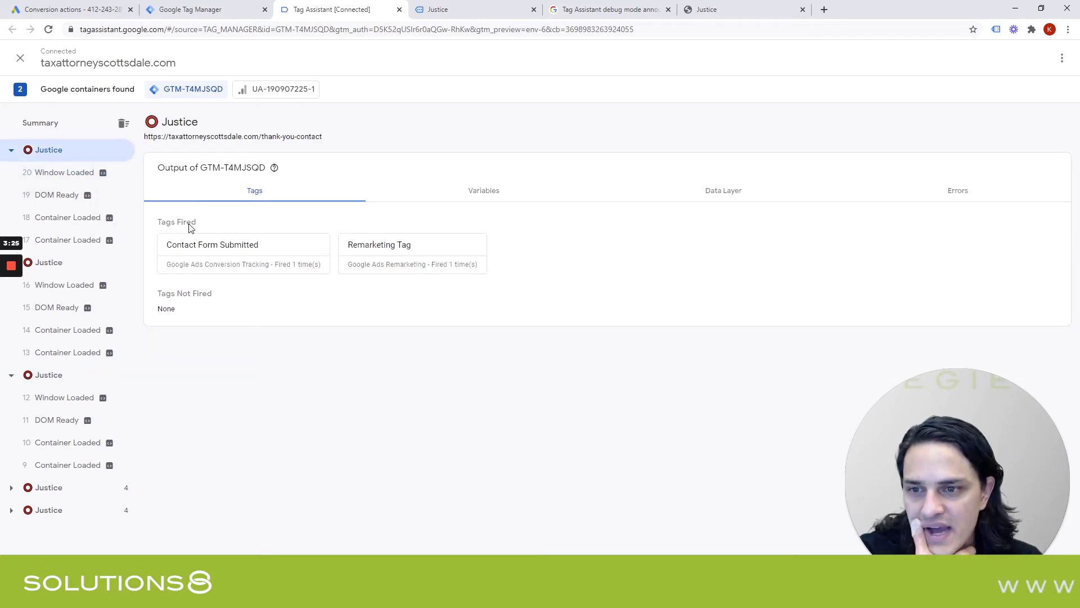
left_click(89, 264)
left_click(75, 375)
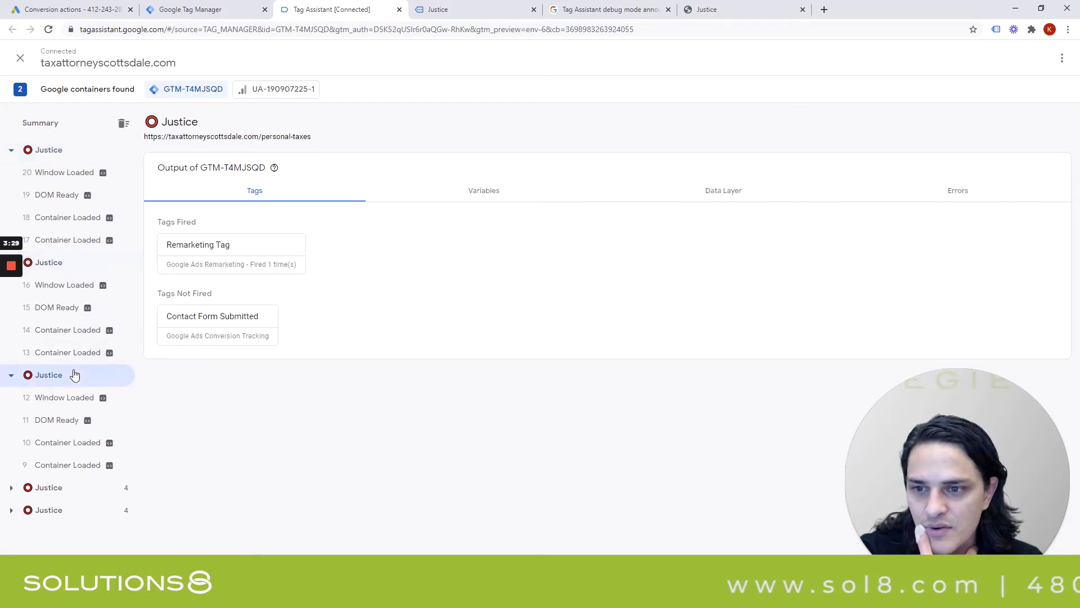
left_click(39, 492)
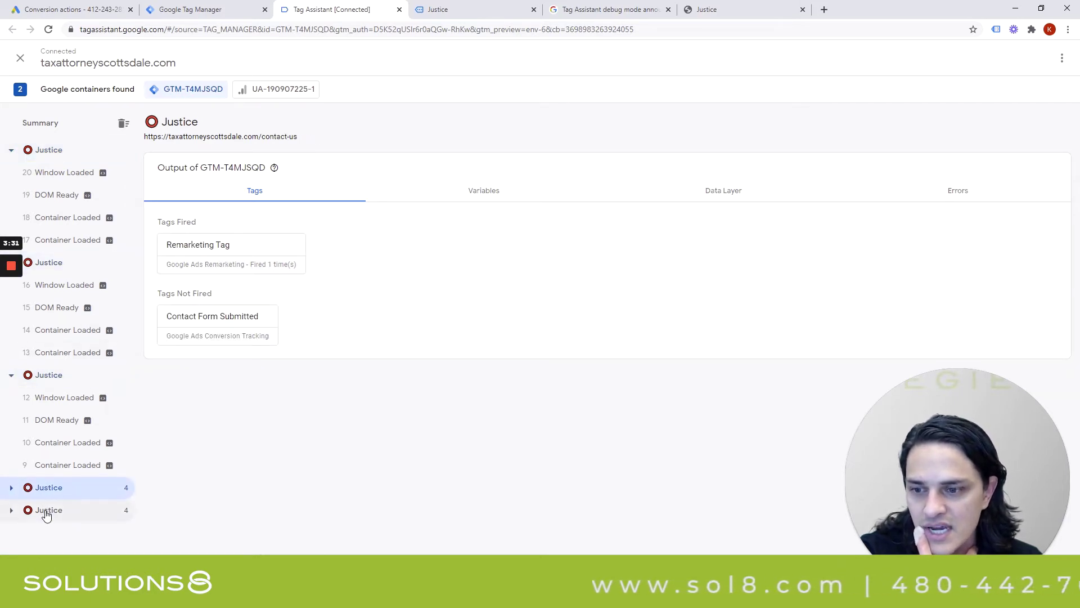
left_click(46, 512)
left_click(50, 376)
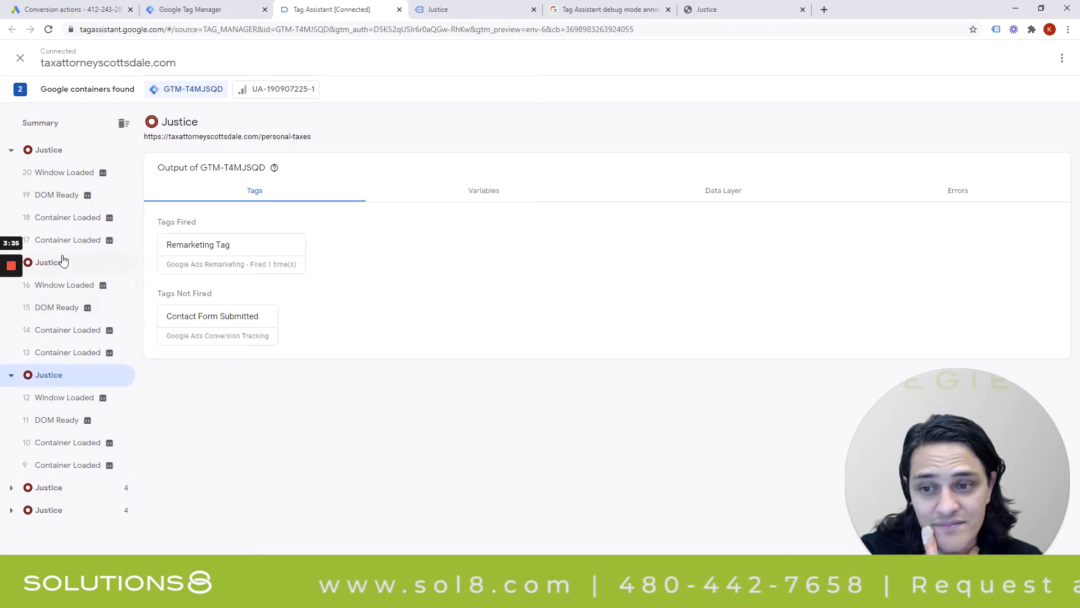
left_click(47, 157)
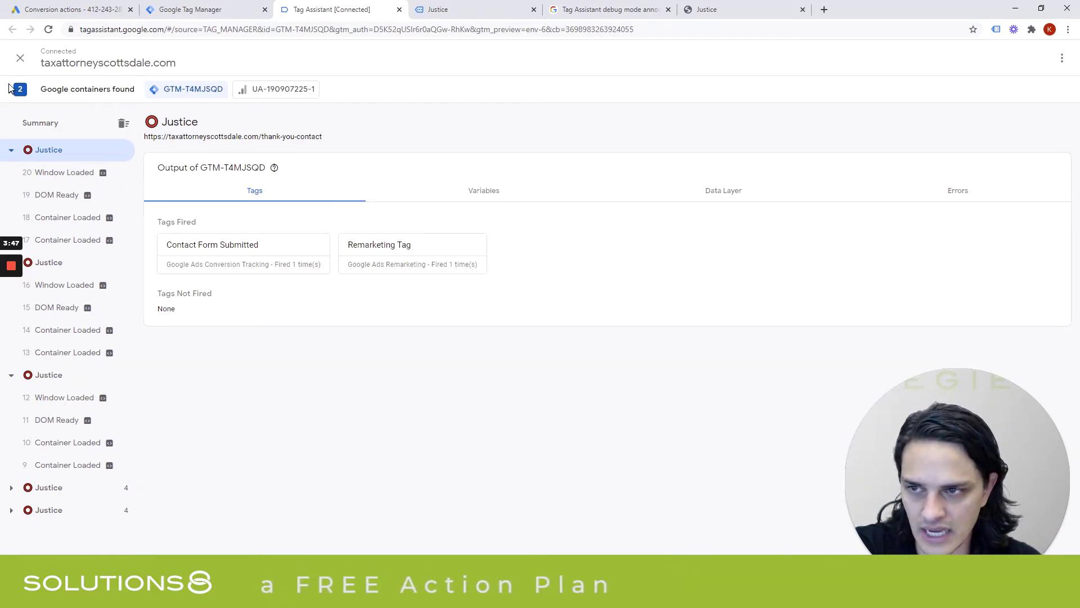
Stop debugging taxattorneyscottsdale.com via the X and the Stop debugging confirmation.
left_click(20, 58)
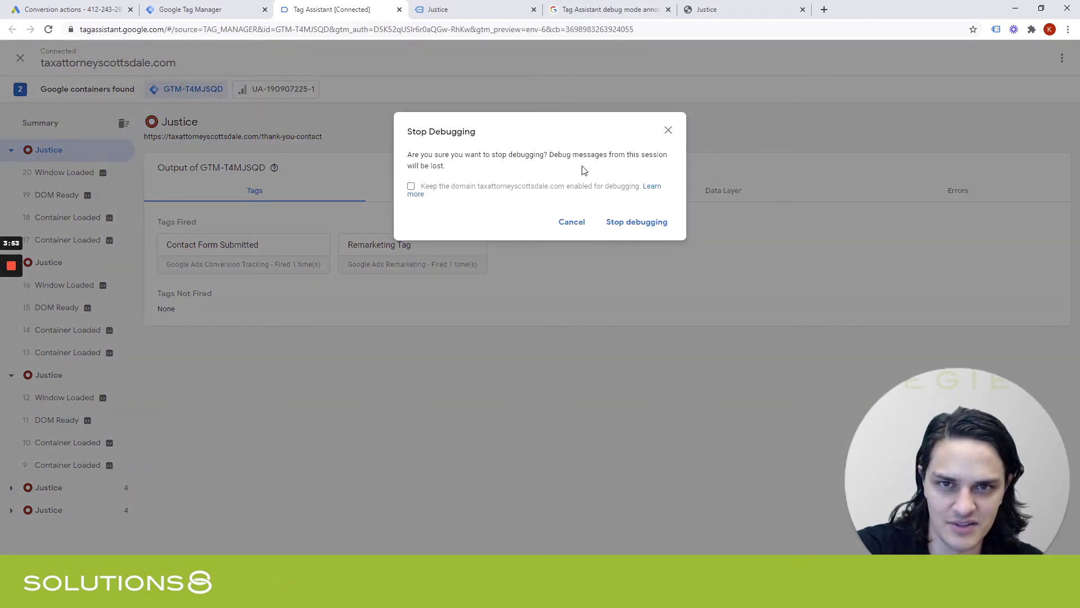
left_click(507, 9)
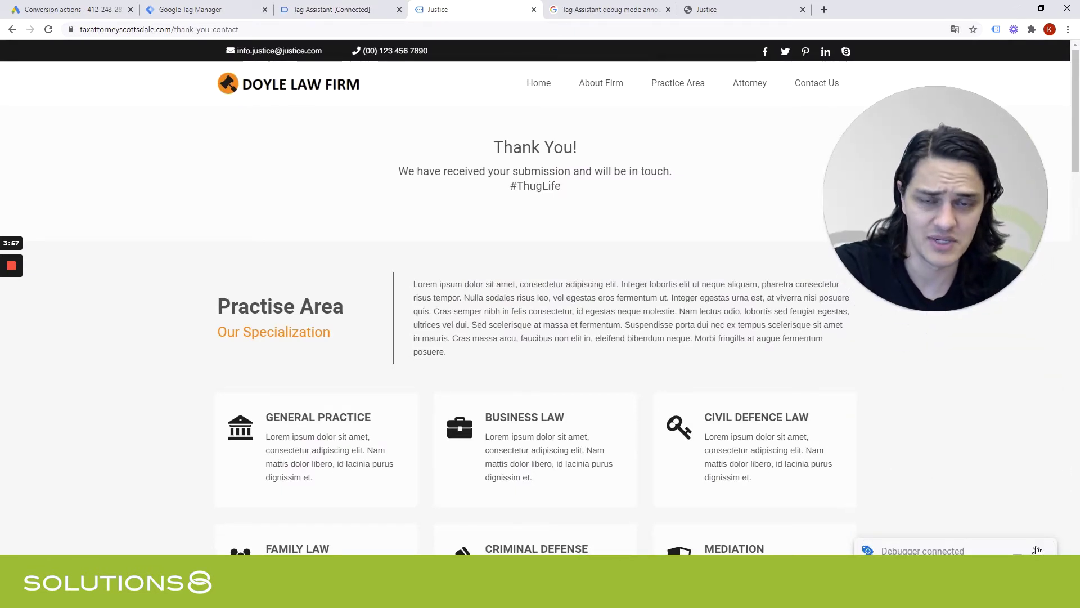
left_click(337, 10)
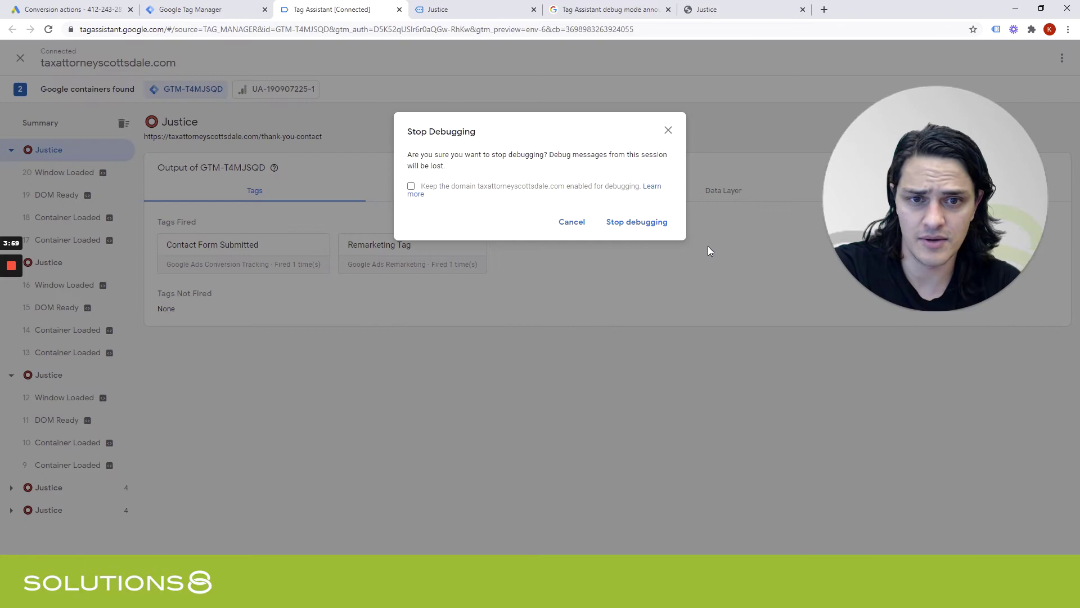
left_click(637, 220)
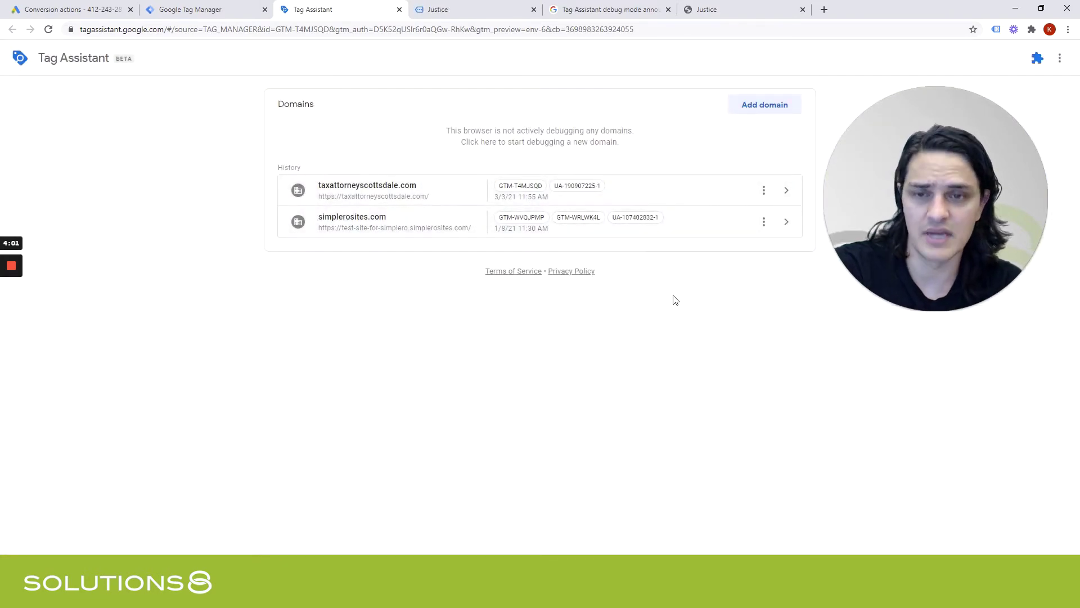